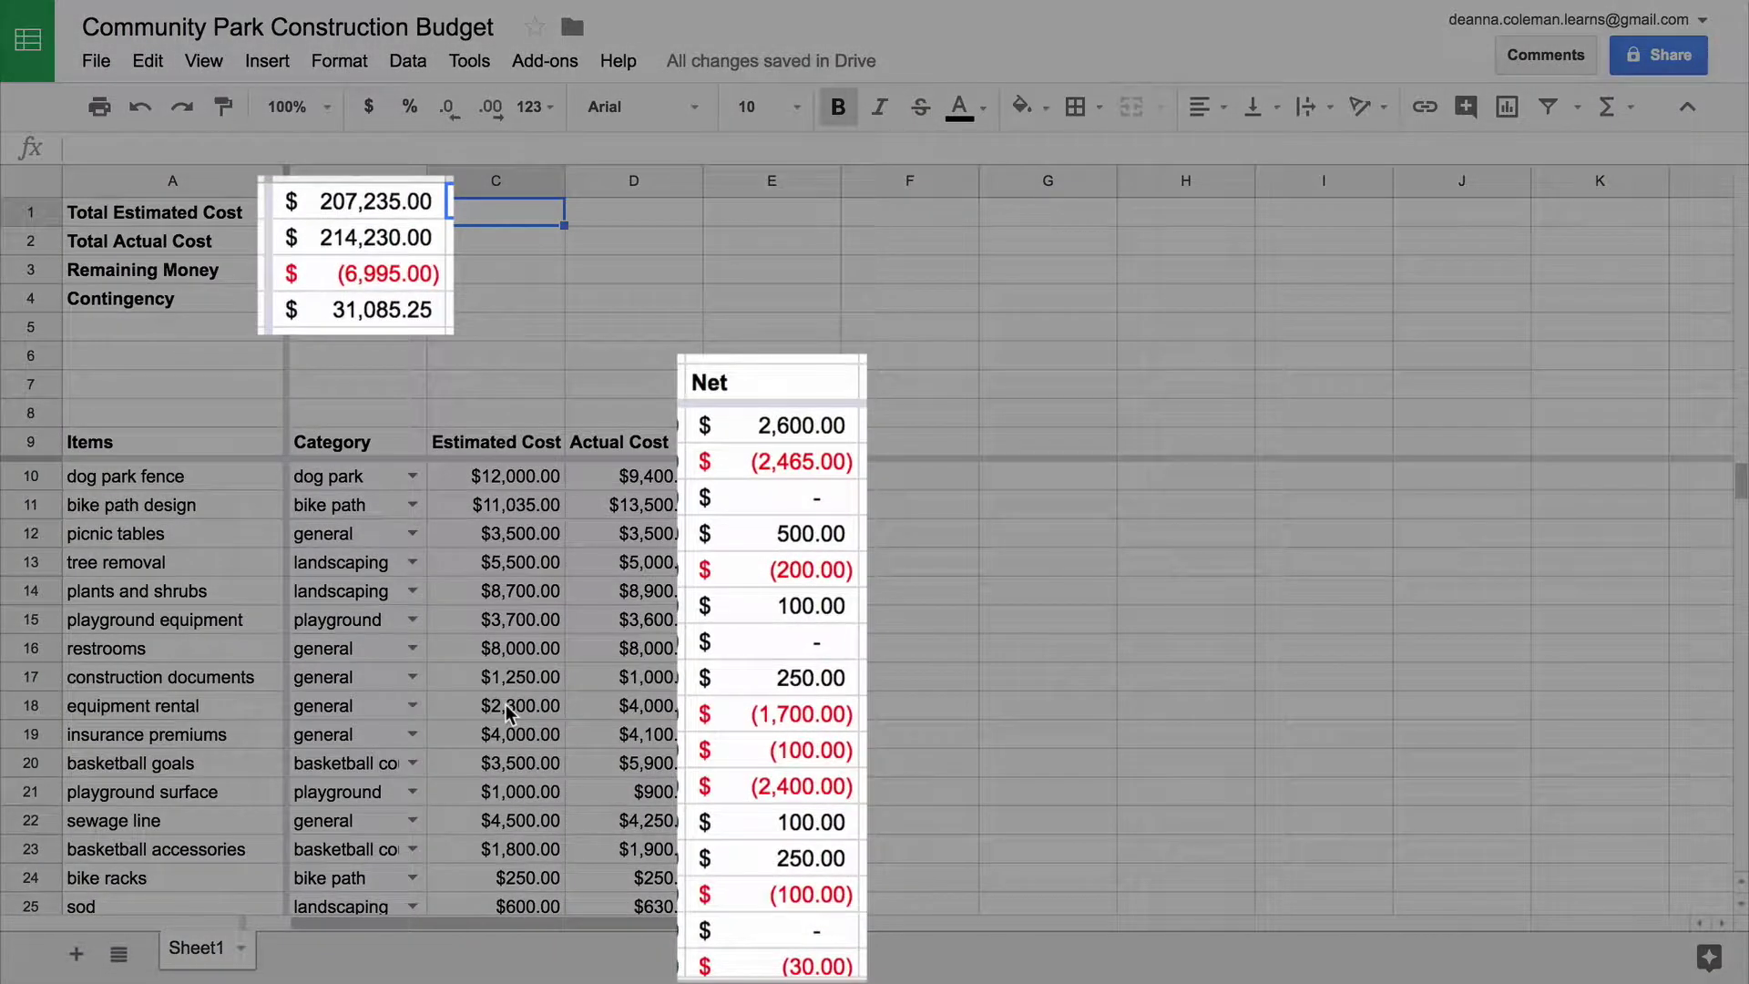
Review the budget sheet, from the equipment rental cost to the Net column.
left_click(505, 703)
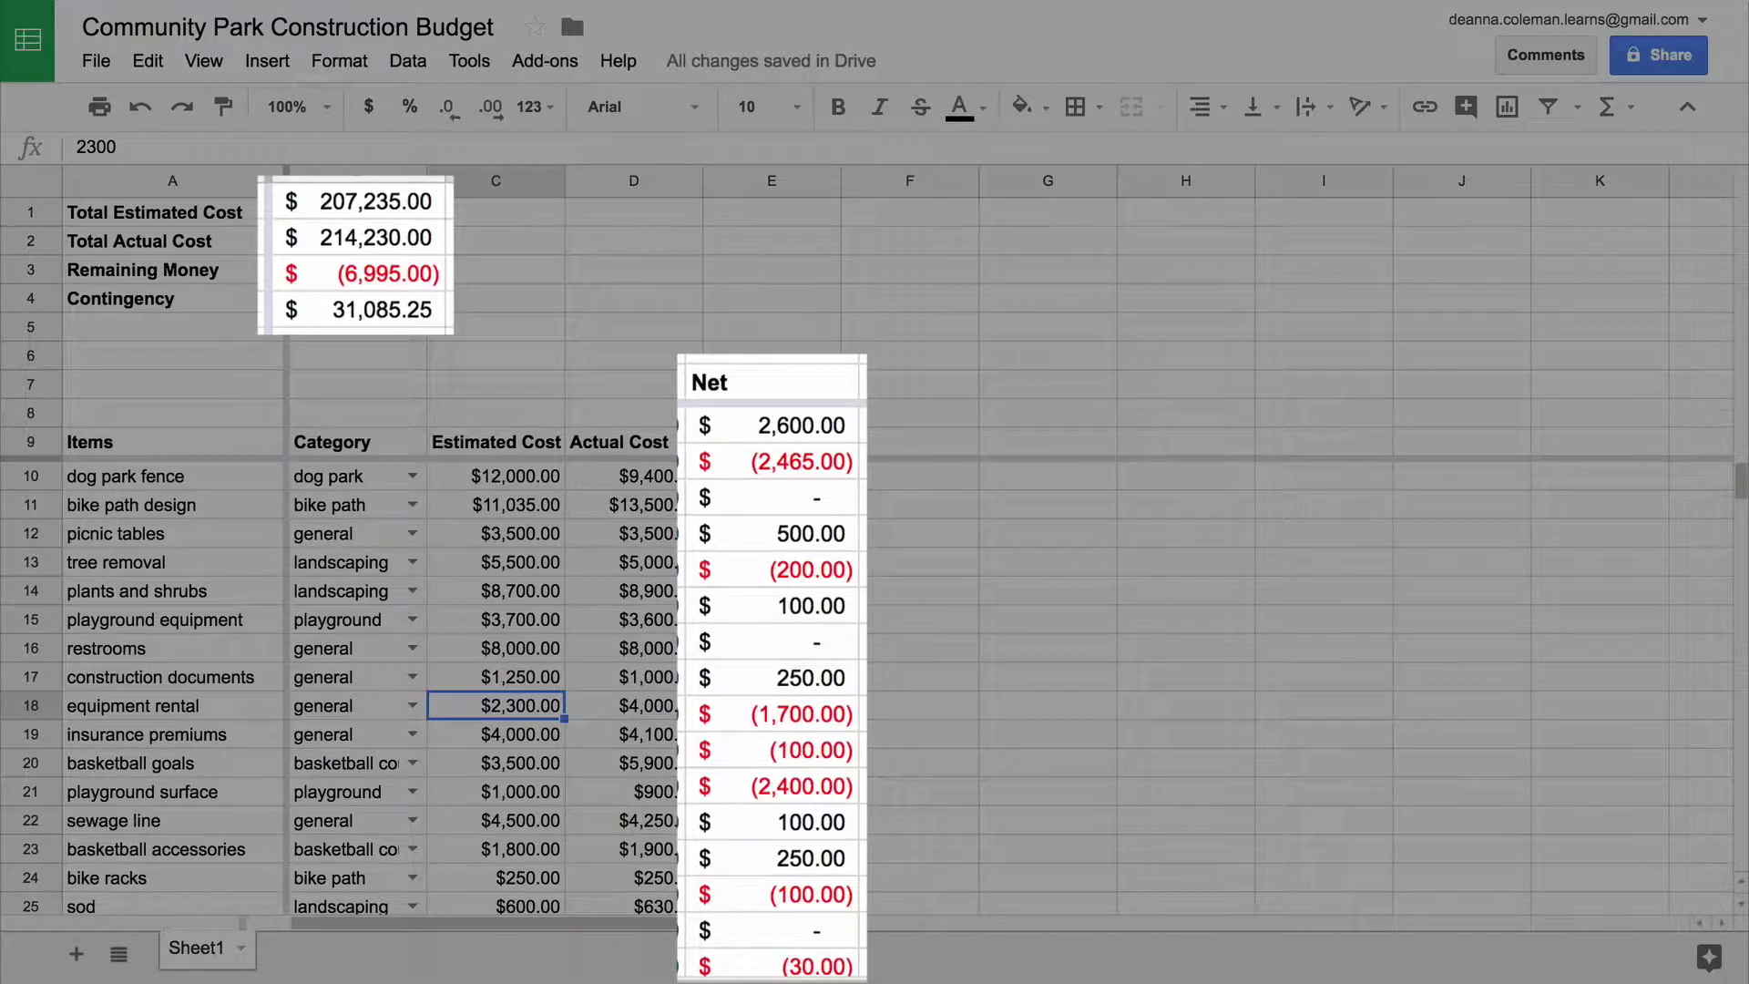
left_click(756, 383)
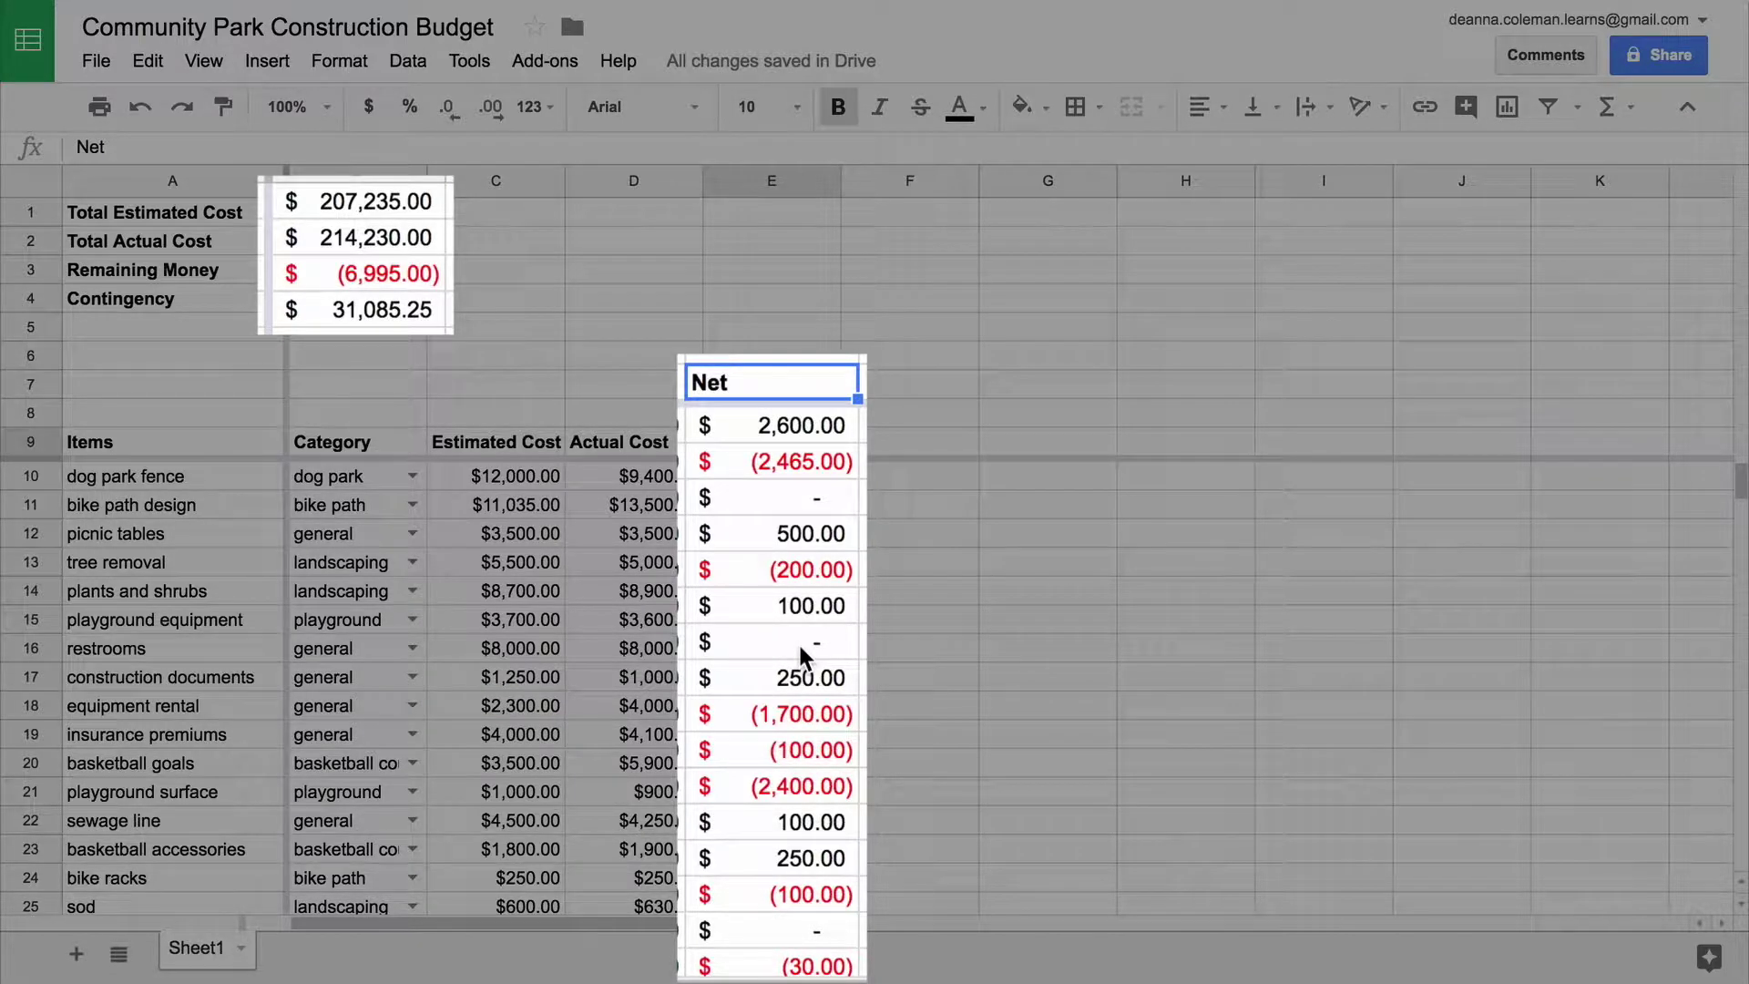
scroll(799, 644, "down", 3)
scroll(800, 647, "down", 2)
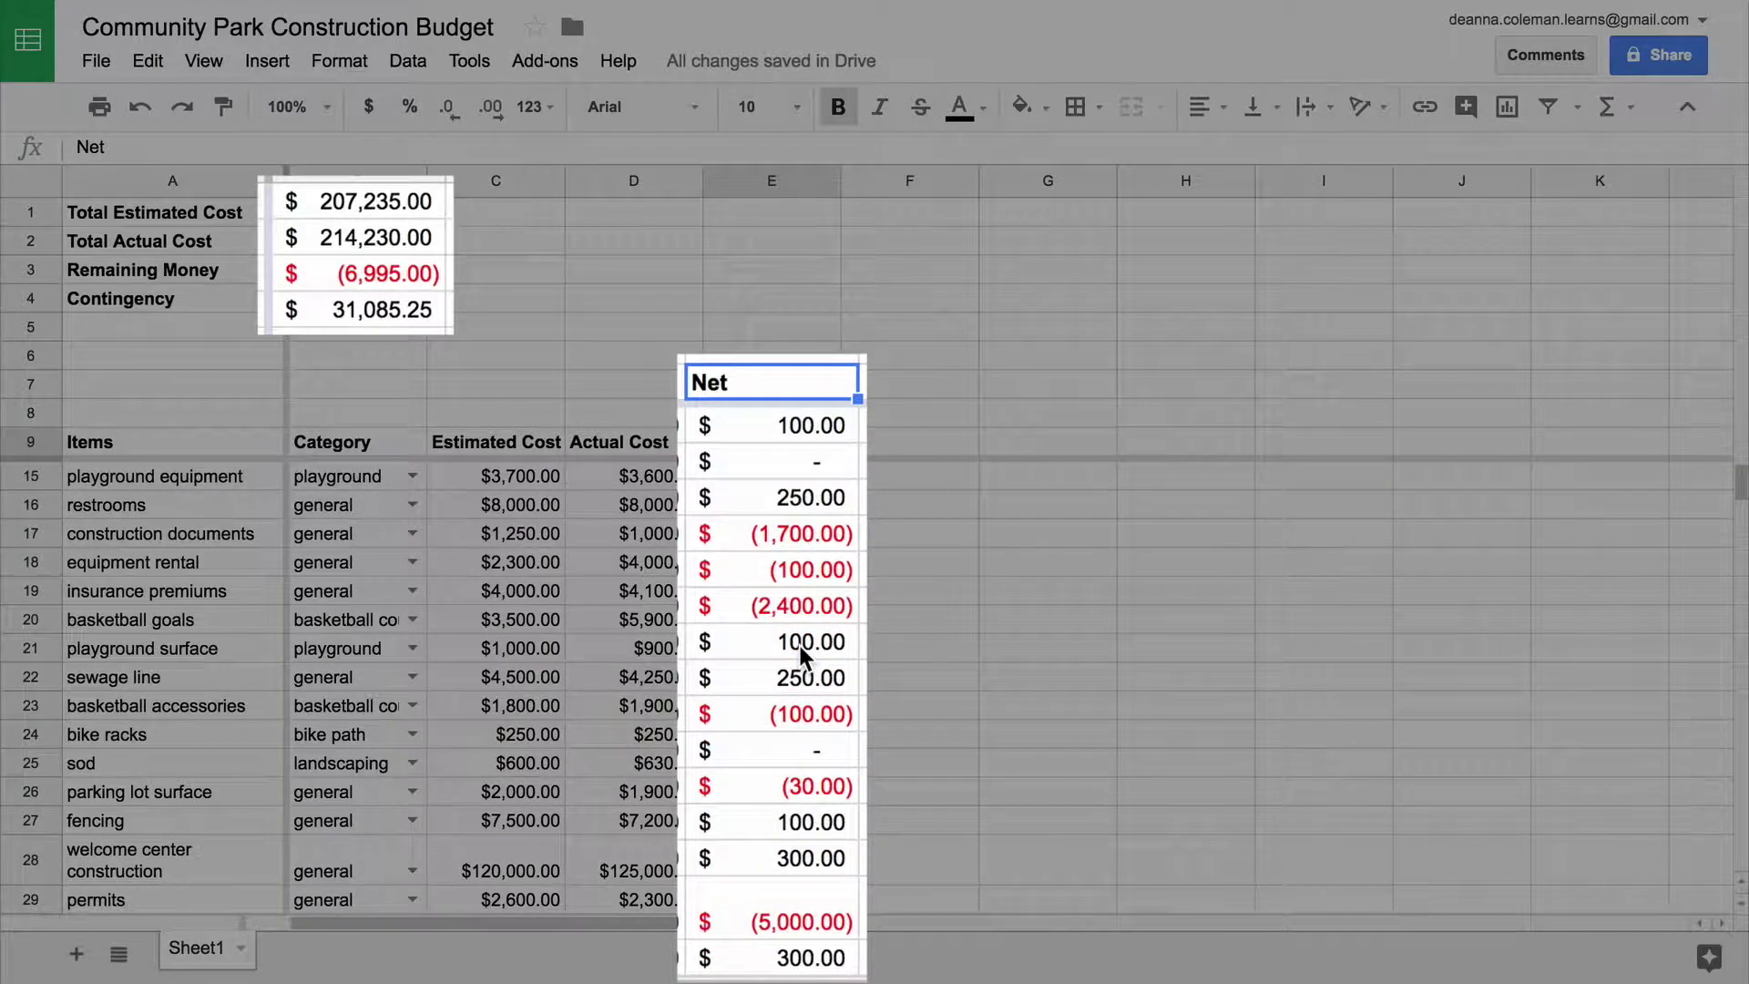
scroll(800, 647, "down", 4)
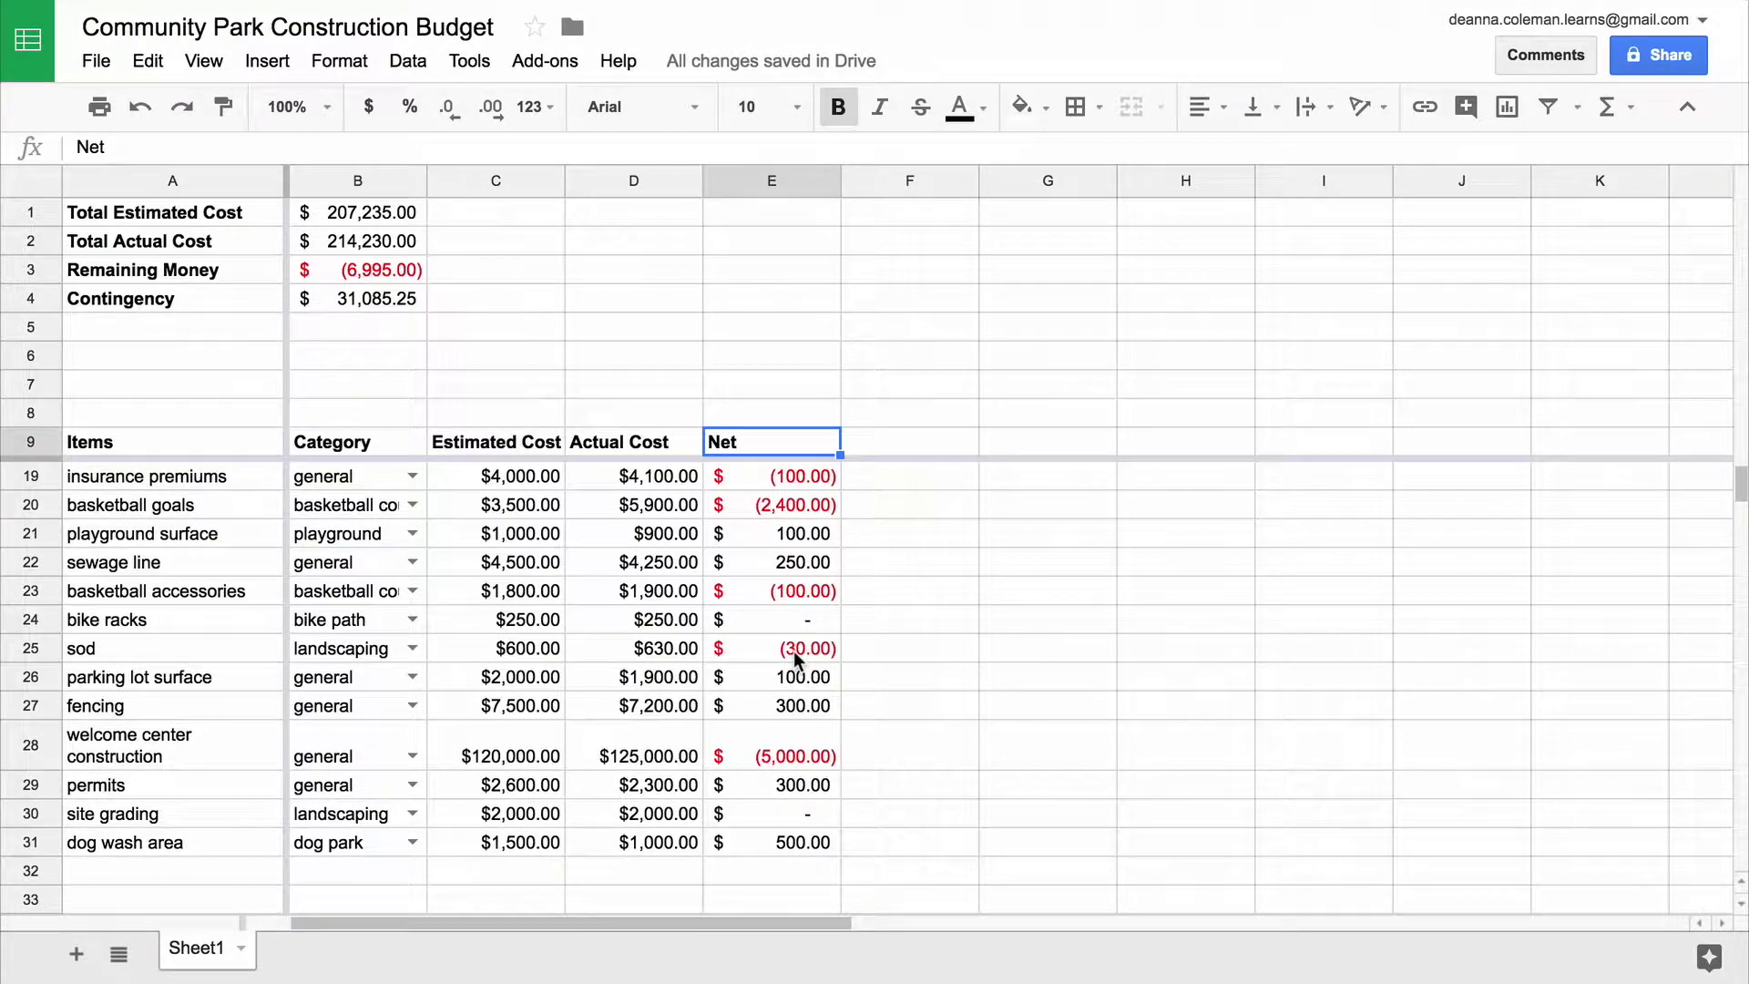
scroll(795, 650, "up", 4)
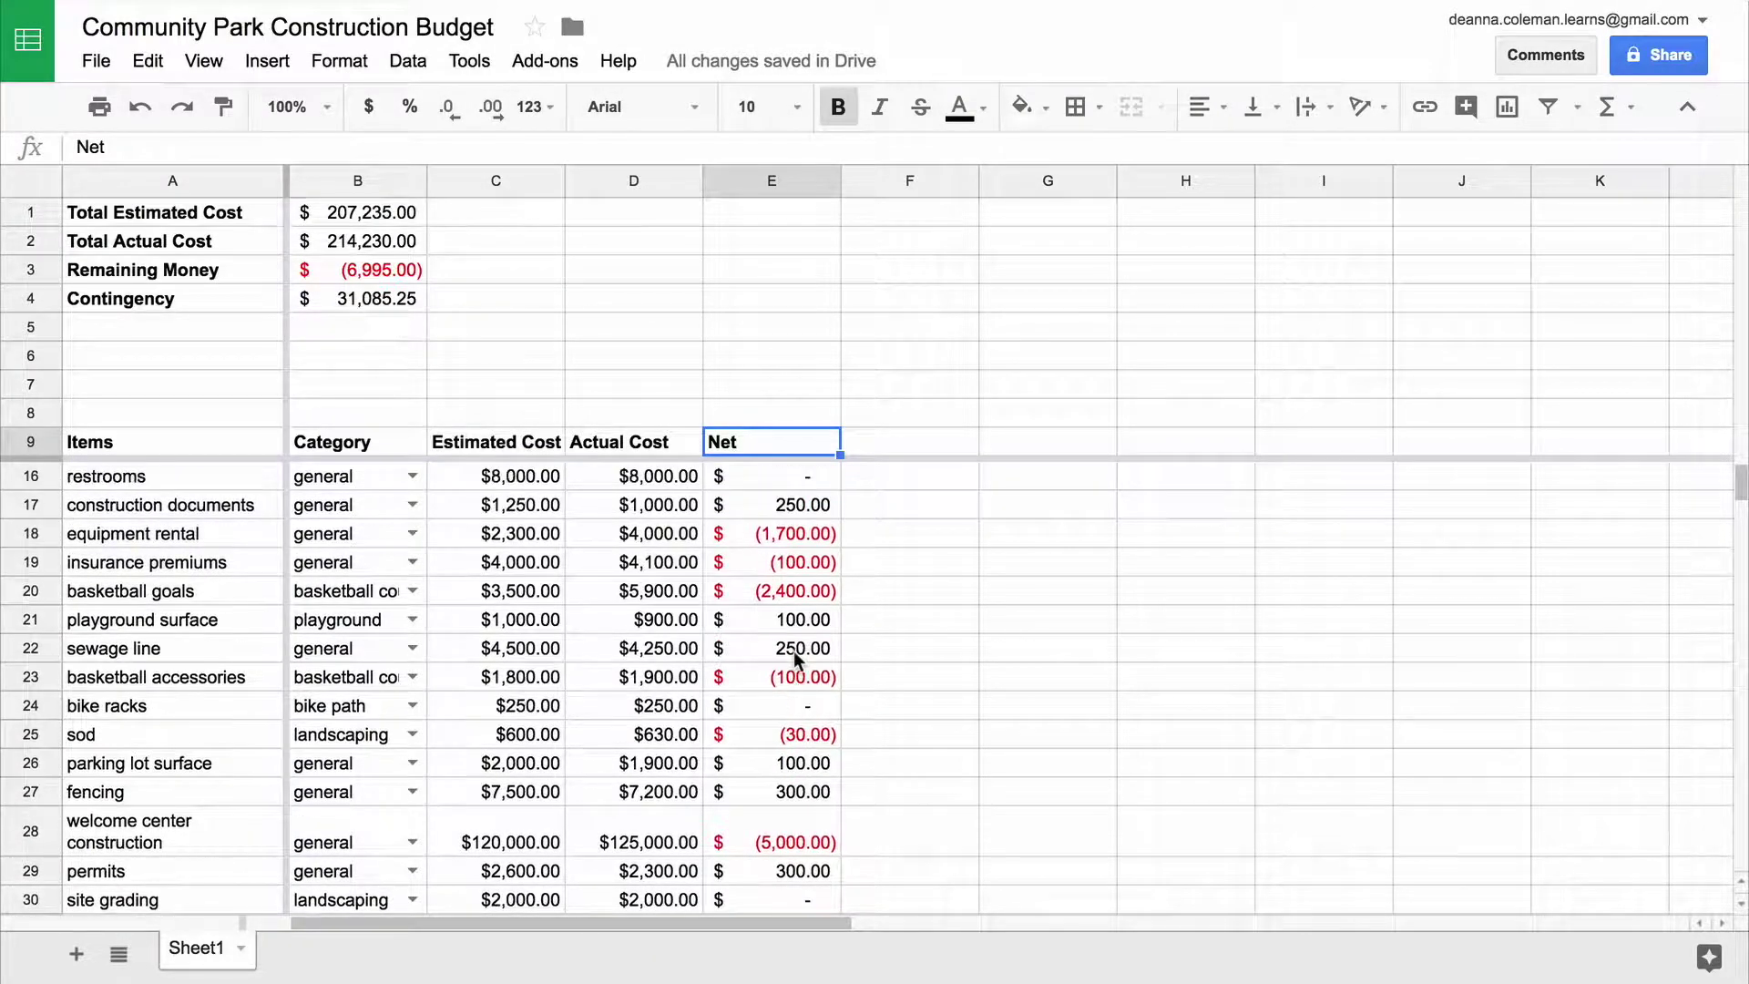
scroll(795, 651, "up", 4)
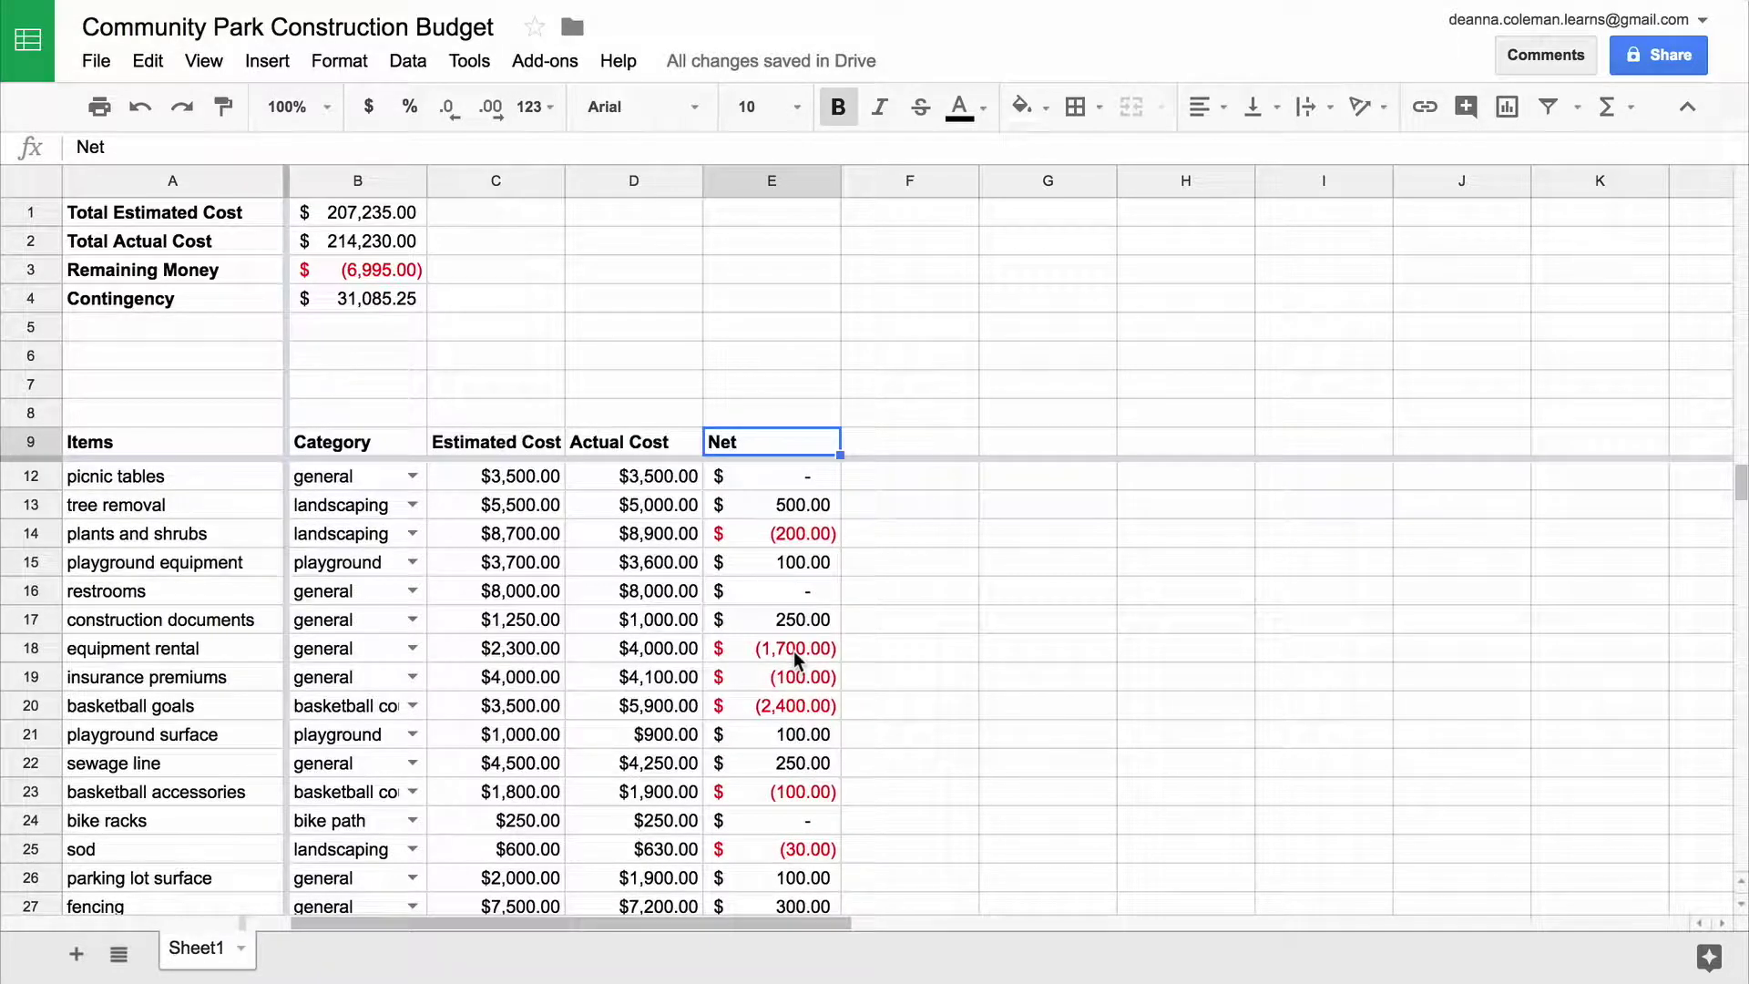
scroll(794, 651, "up", 1)
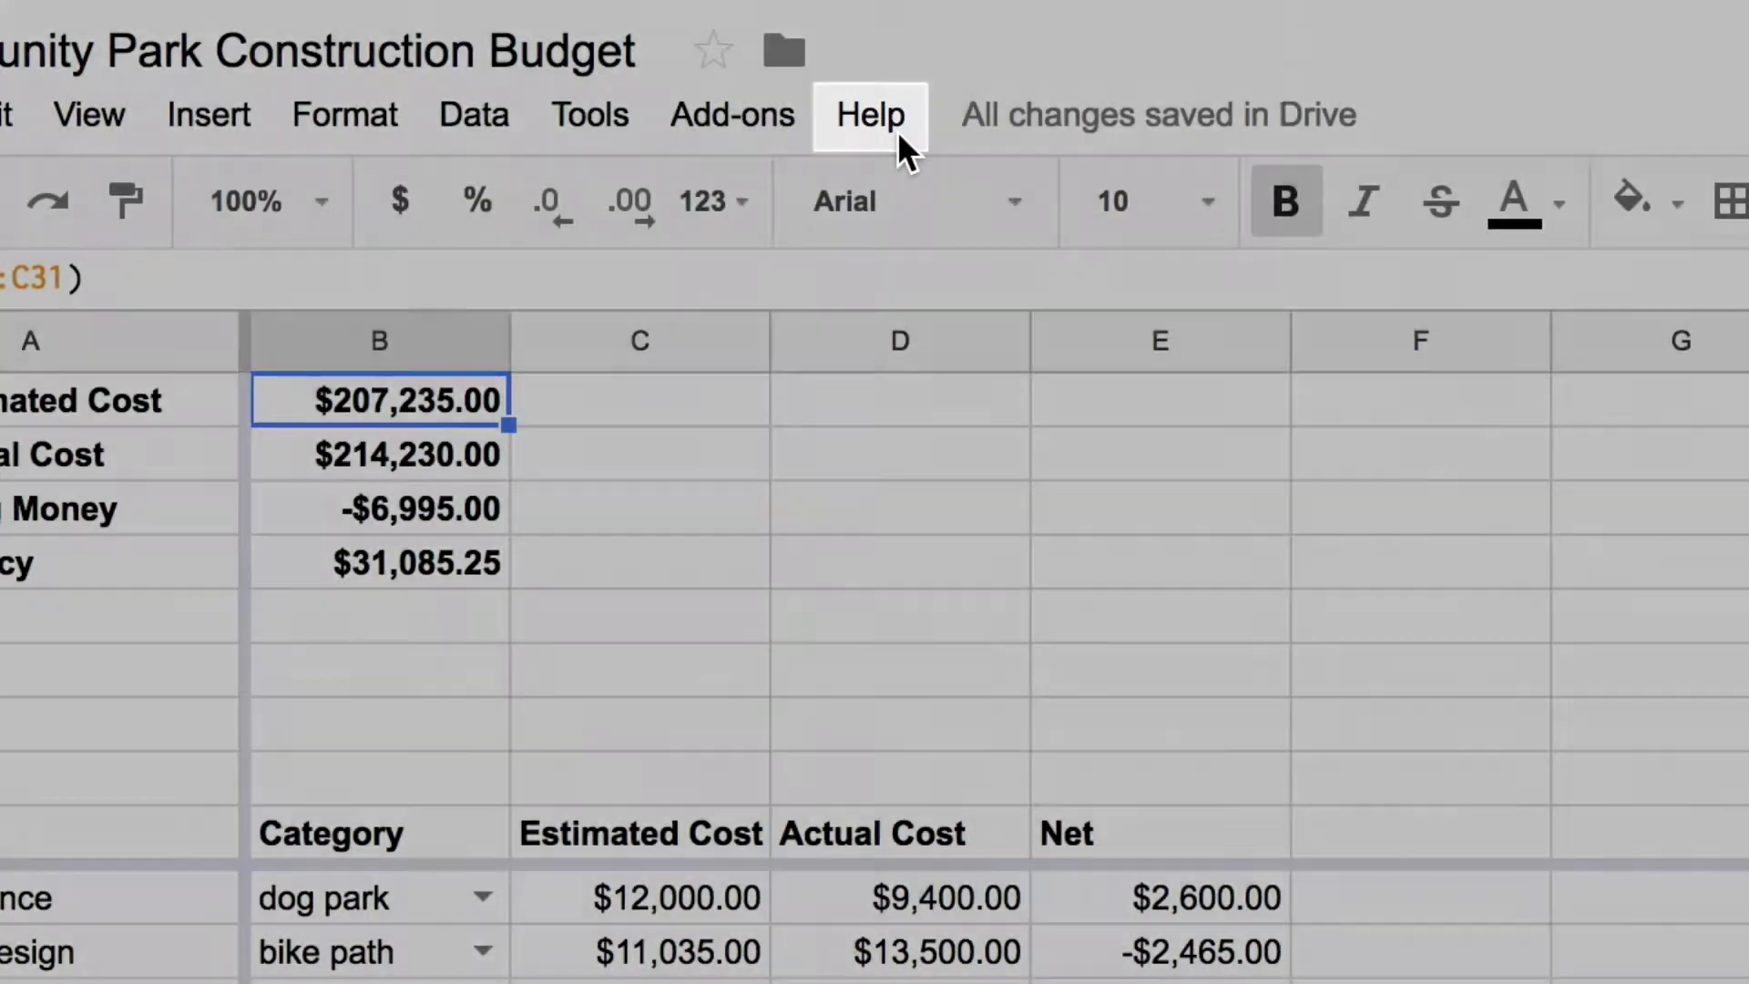
Search Sheets Help for 'conditional formatting' and read the article for computers.
left_click(899, 135)
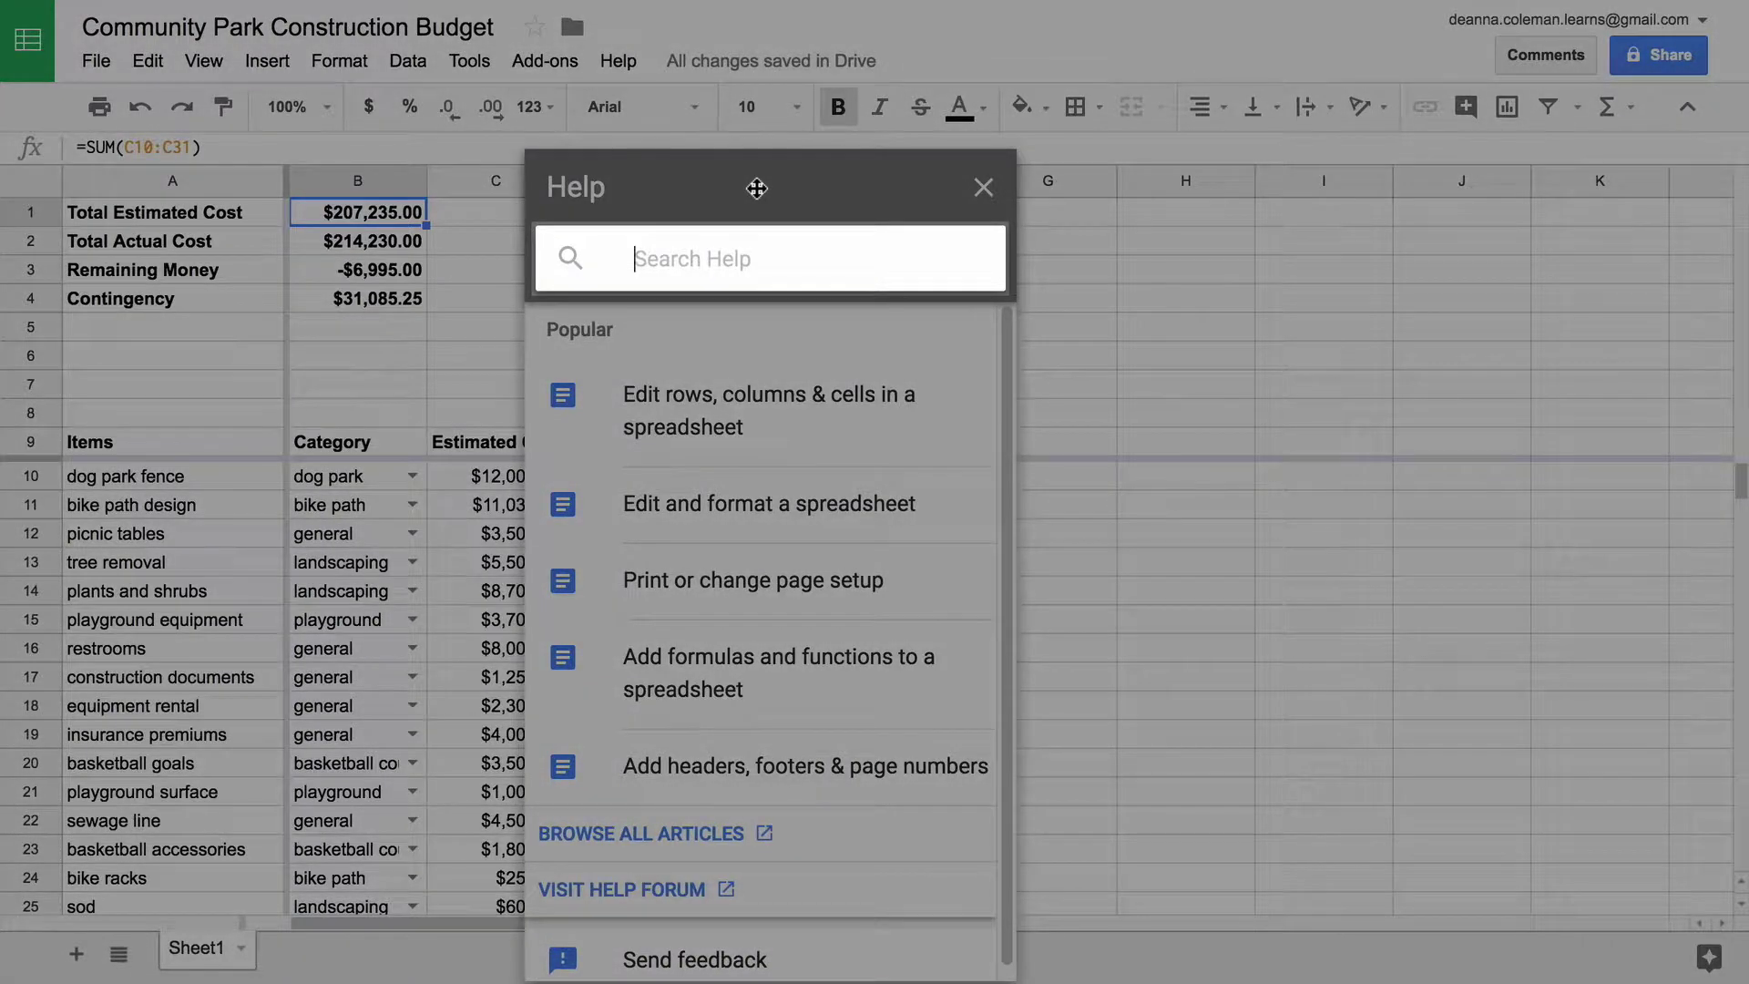
type("conditional formatting")
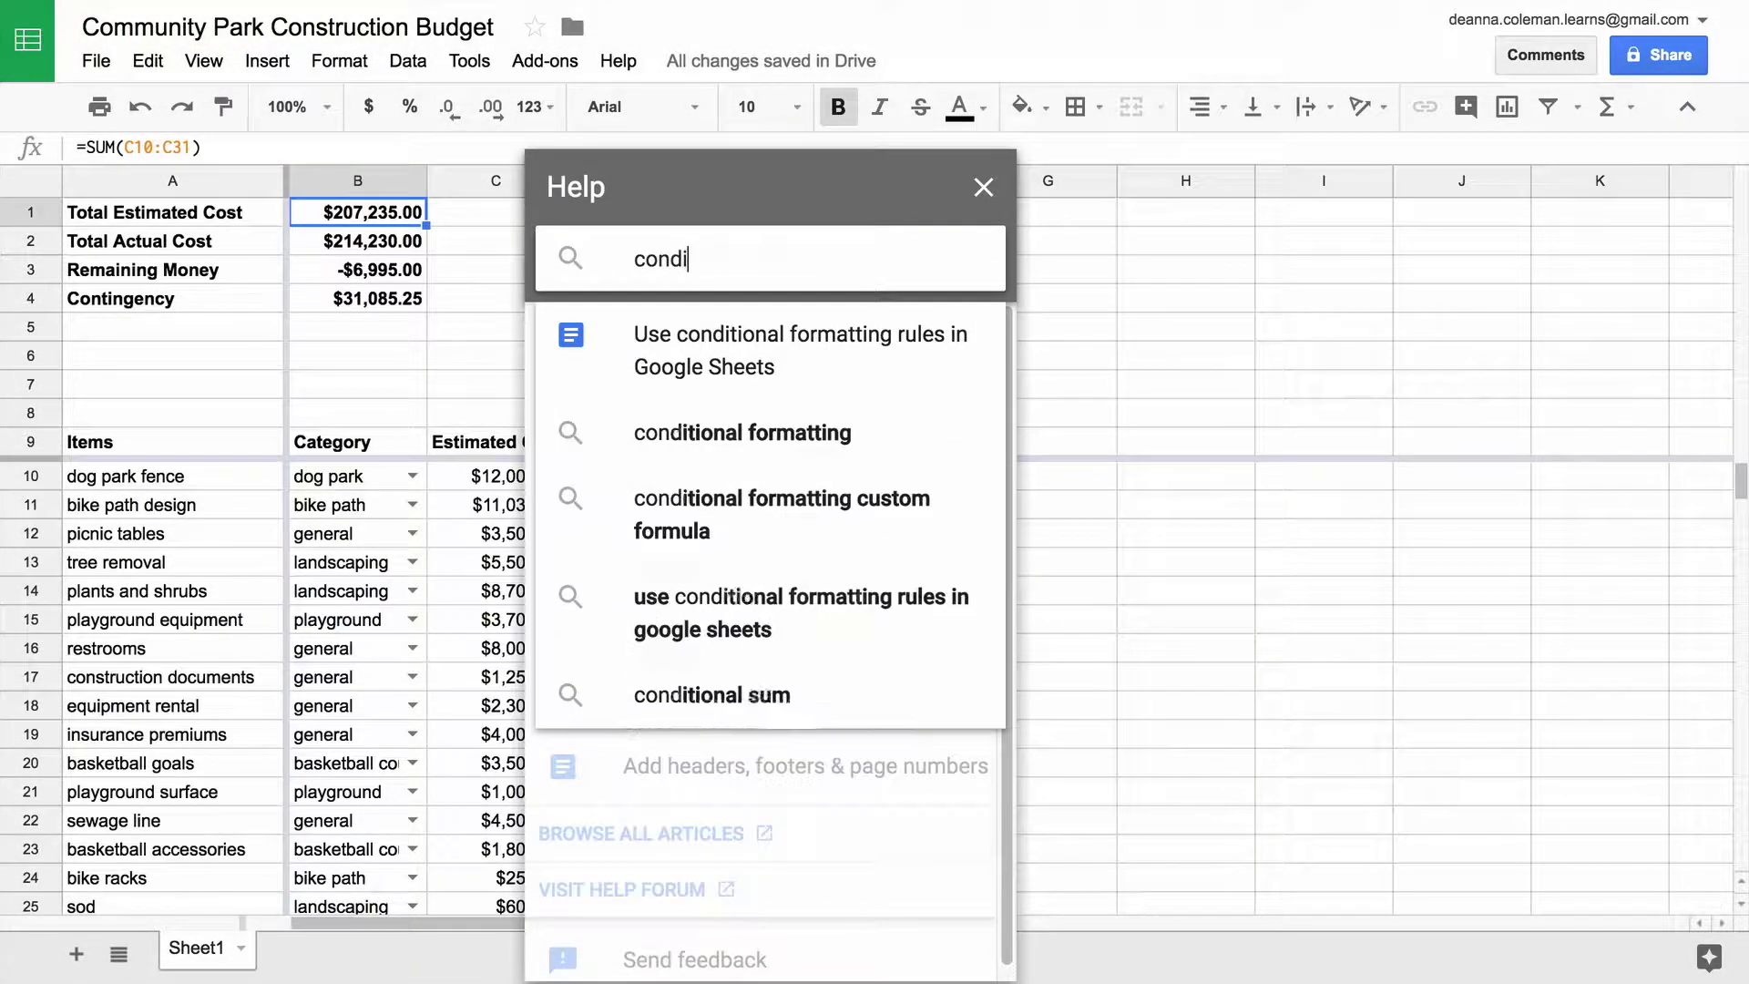
key("Return")
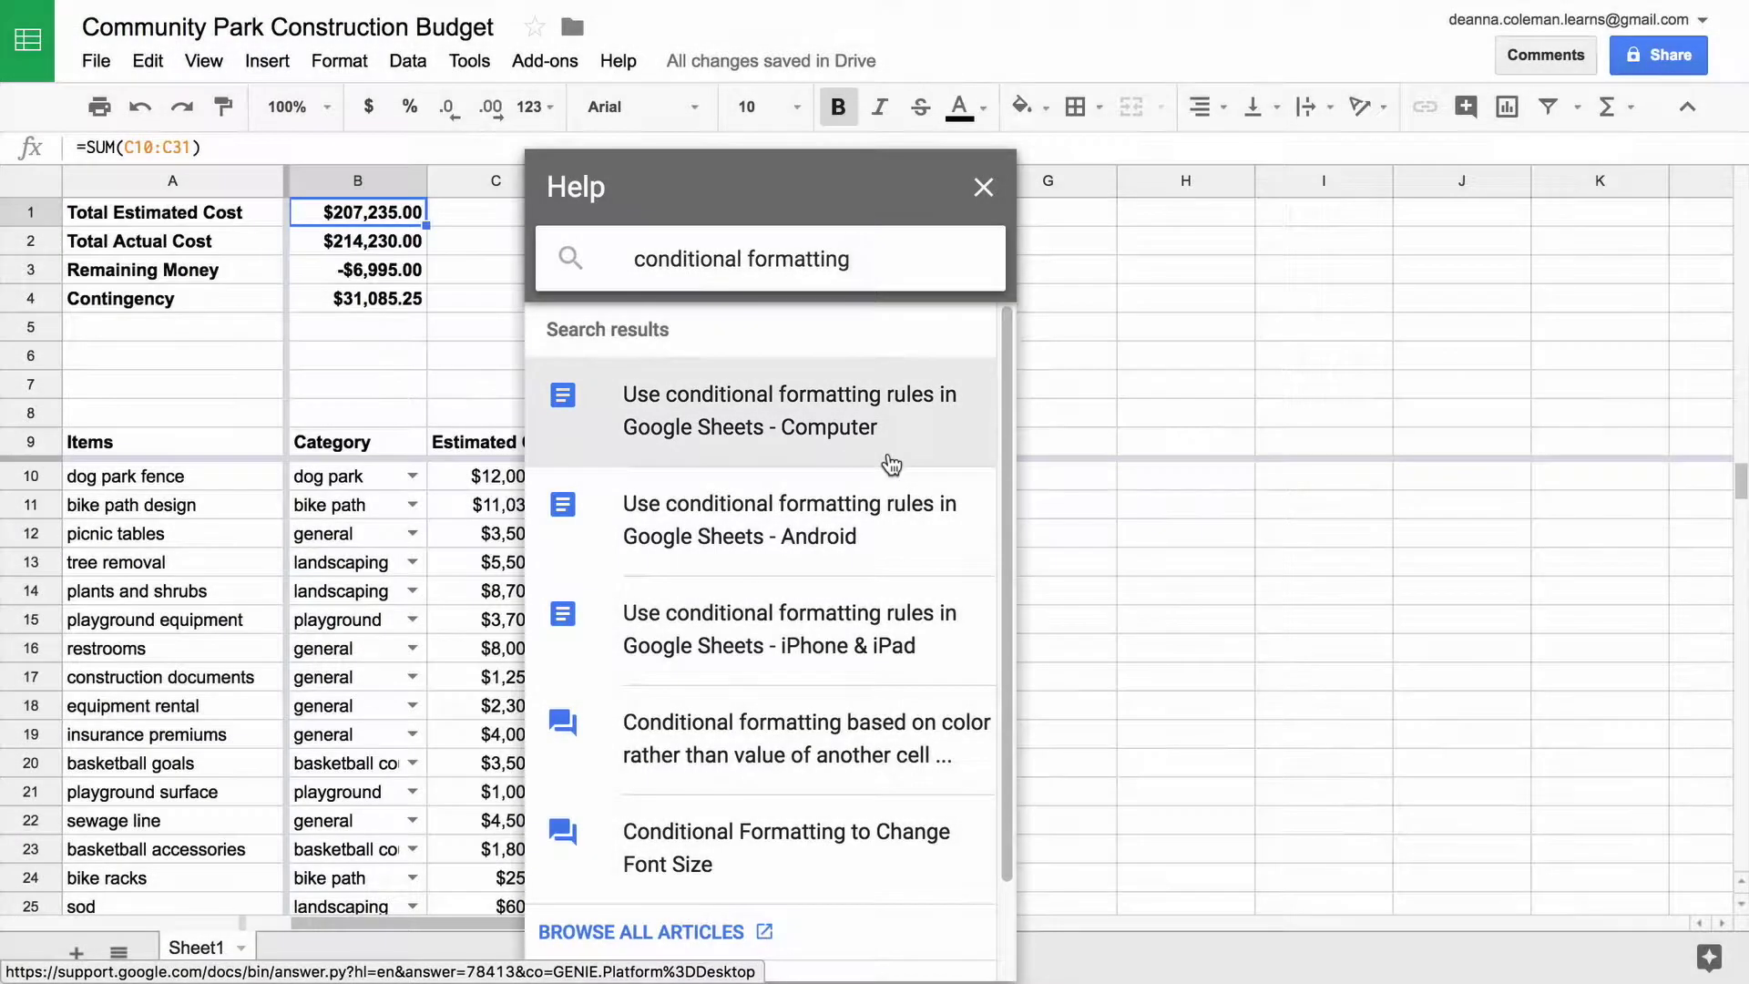
left_click(891, 465)
scroll(889, 456, "down", 3)
scroll(889, 452, "down", 2)
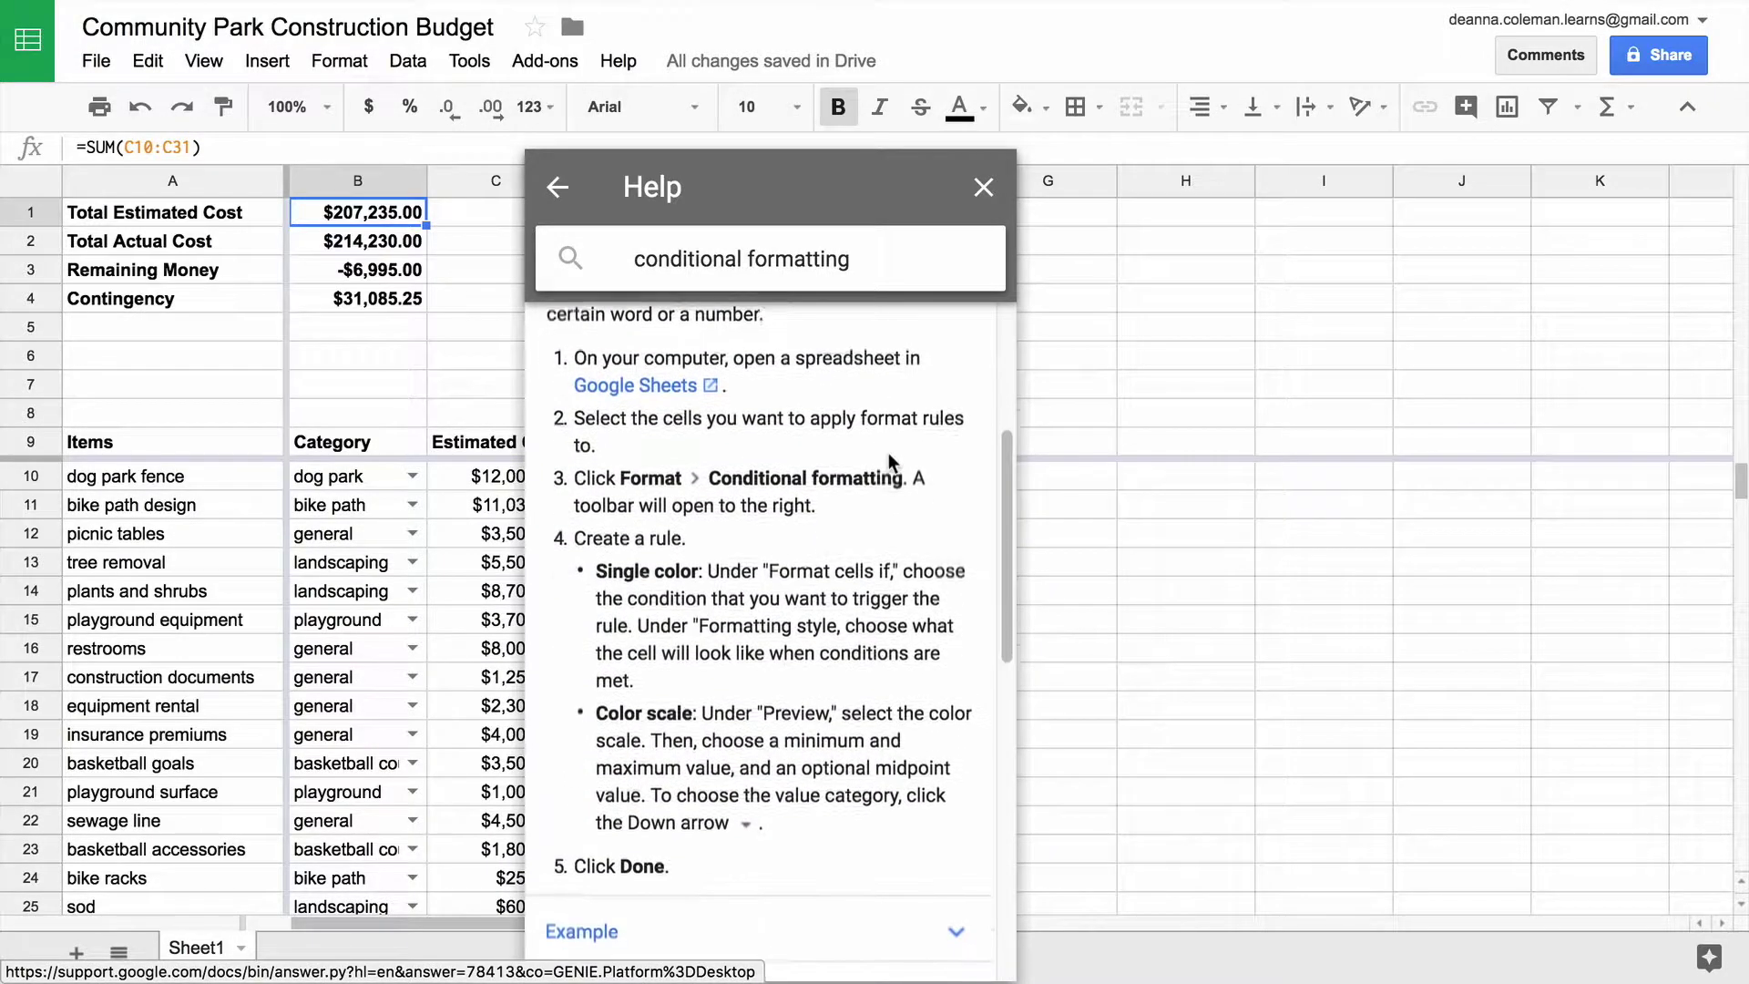
left_click(984, 191)
Apply Accounting number format to the Net values in E10:E31.
left_click_drag(807, 478, 783, 867)
scroll(782, 762, "down", 5)
scroll(784, 868, "up", 3)
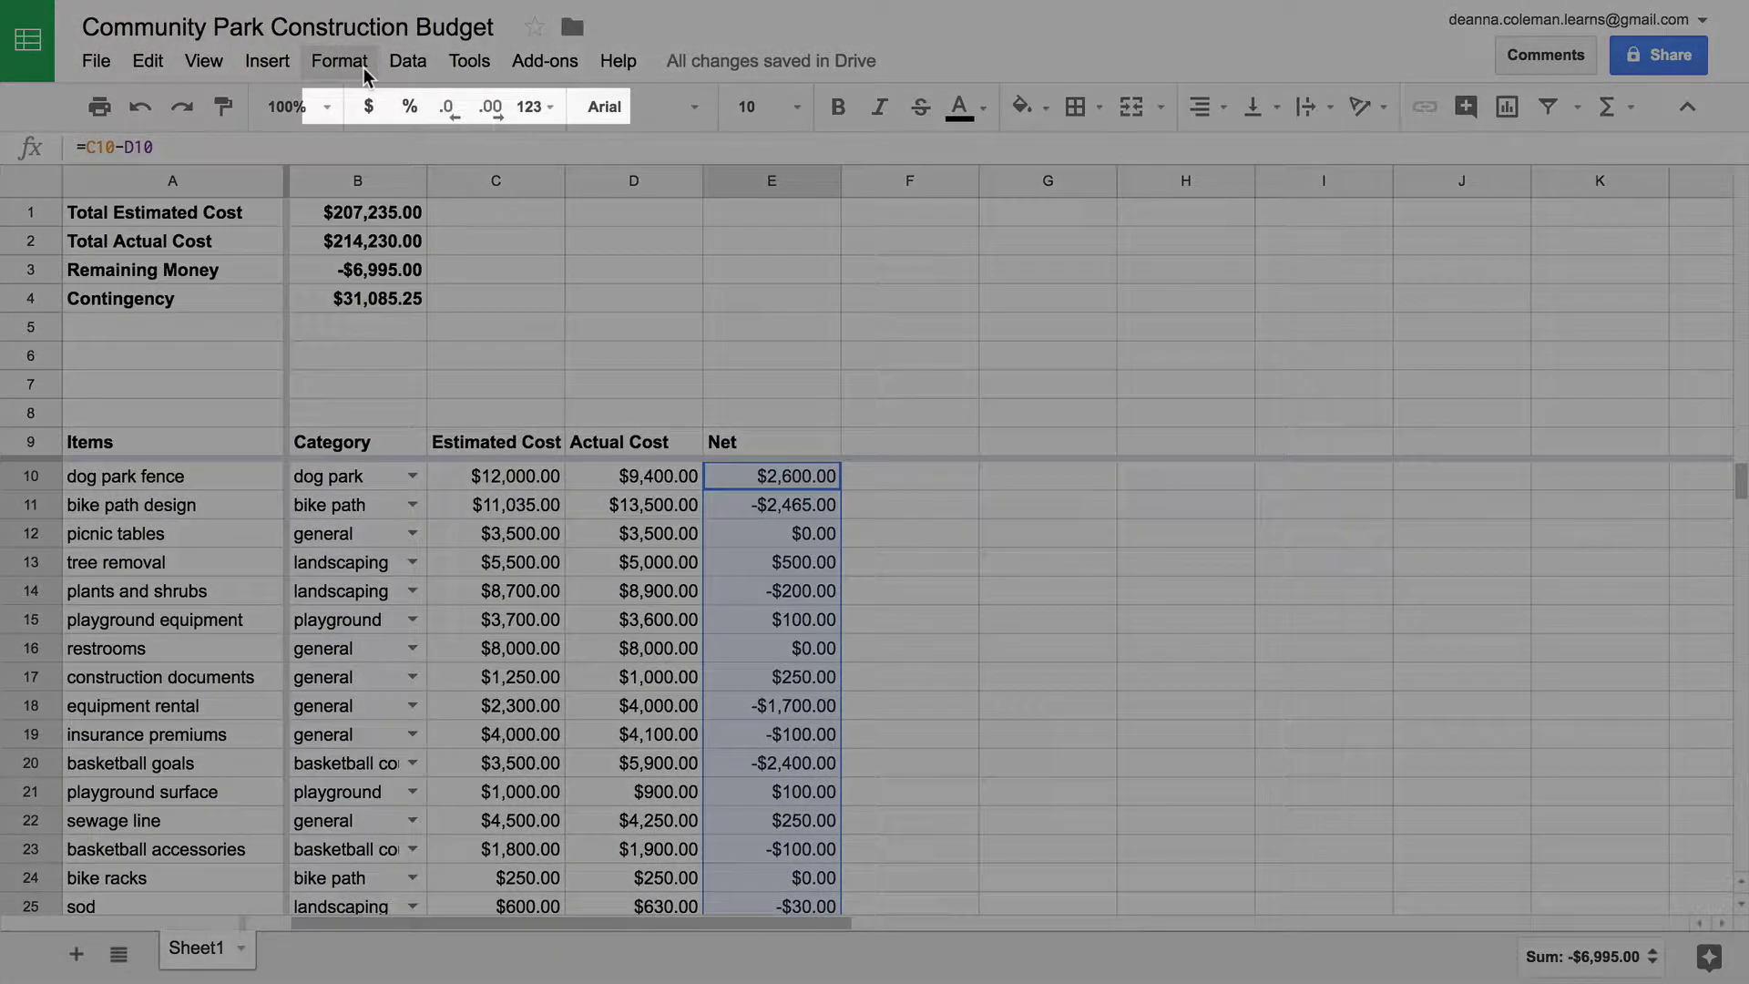
left_click(365, 72)
mouse_move(449, 128)
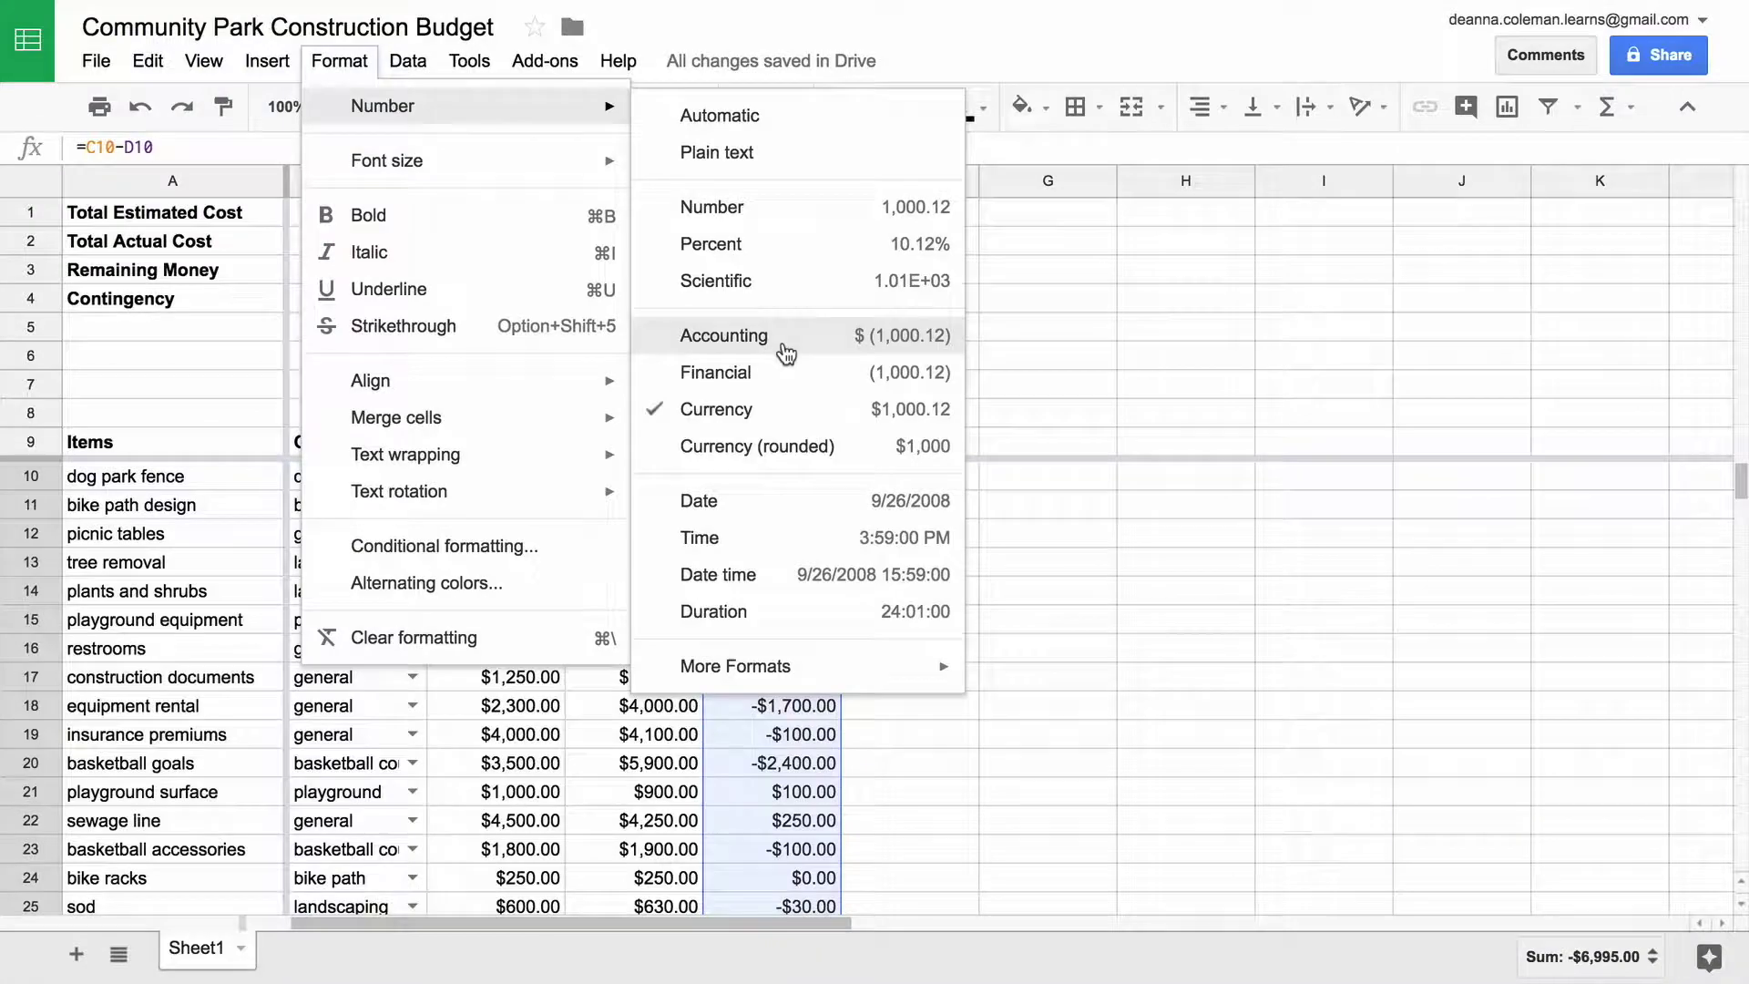
left_click(784, 346)
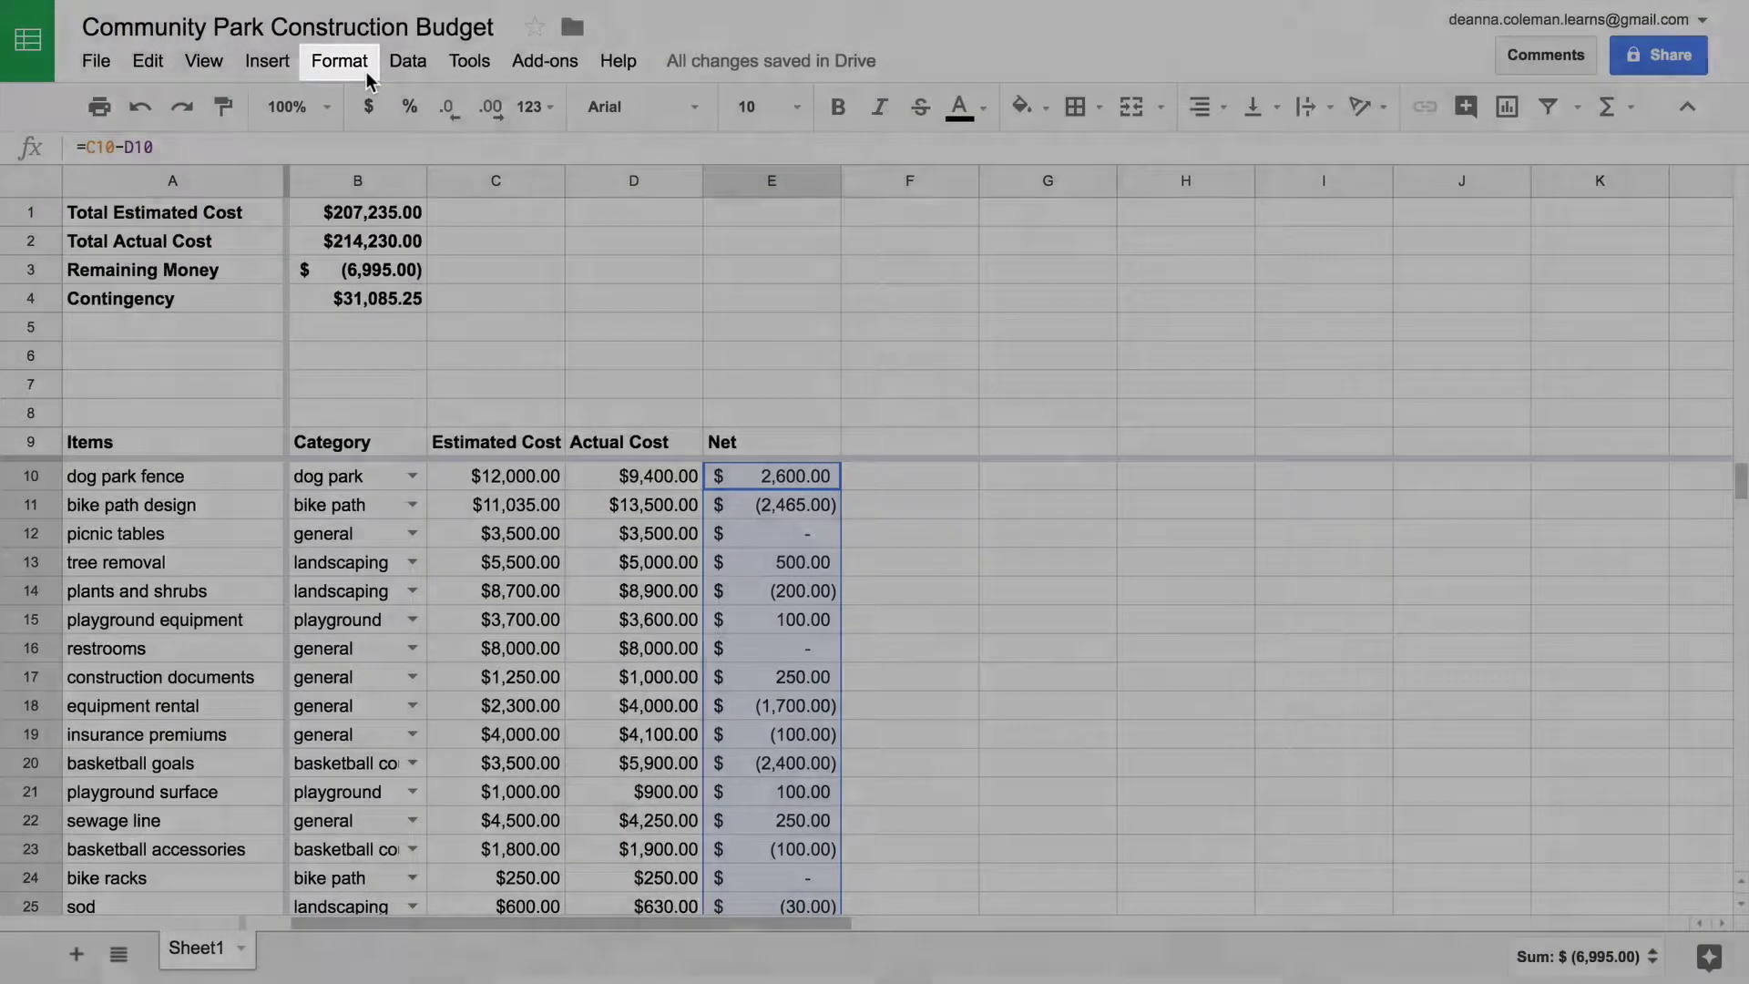
left_click(367, 75)
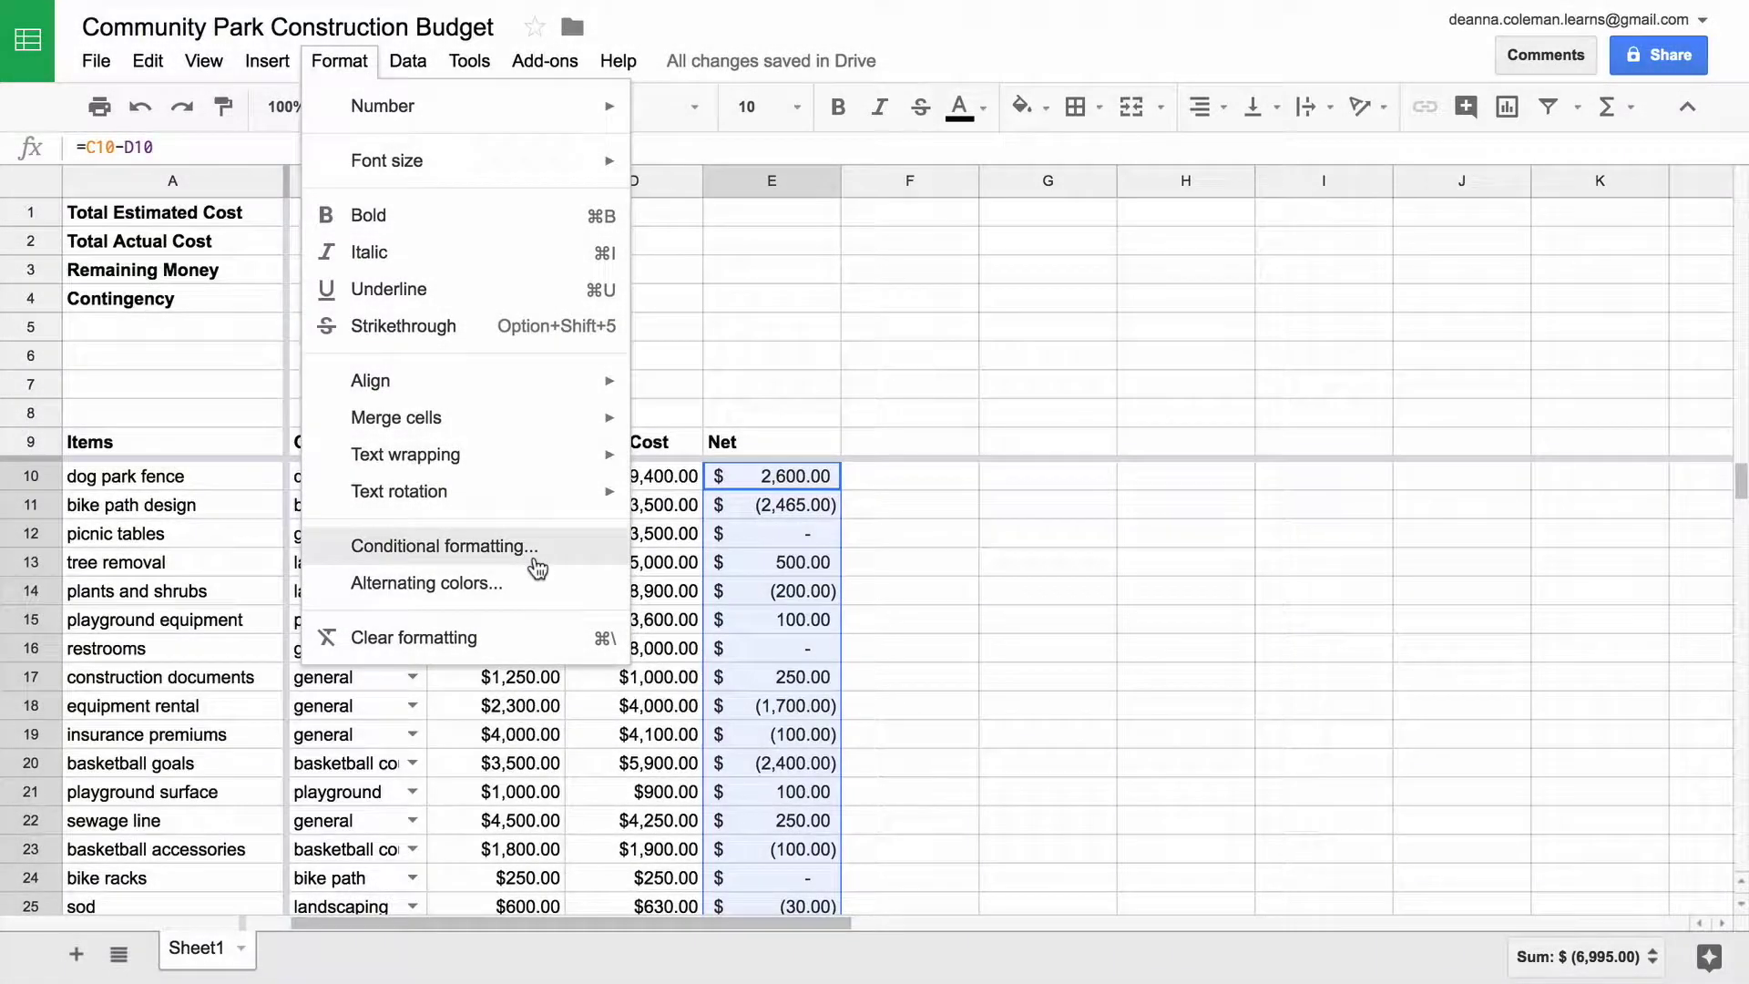
Create a conditional formatting rule whose range is E10:E31.
left_click(536, 547)
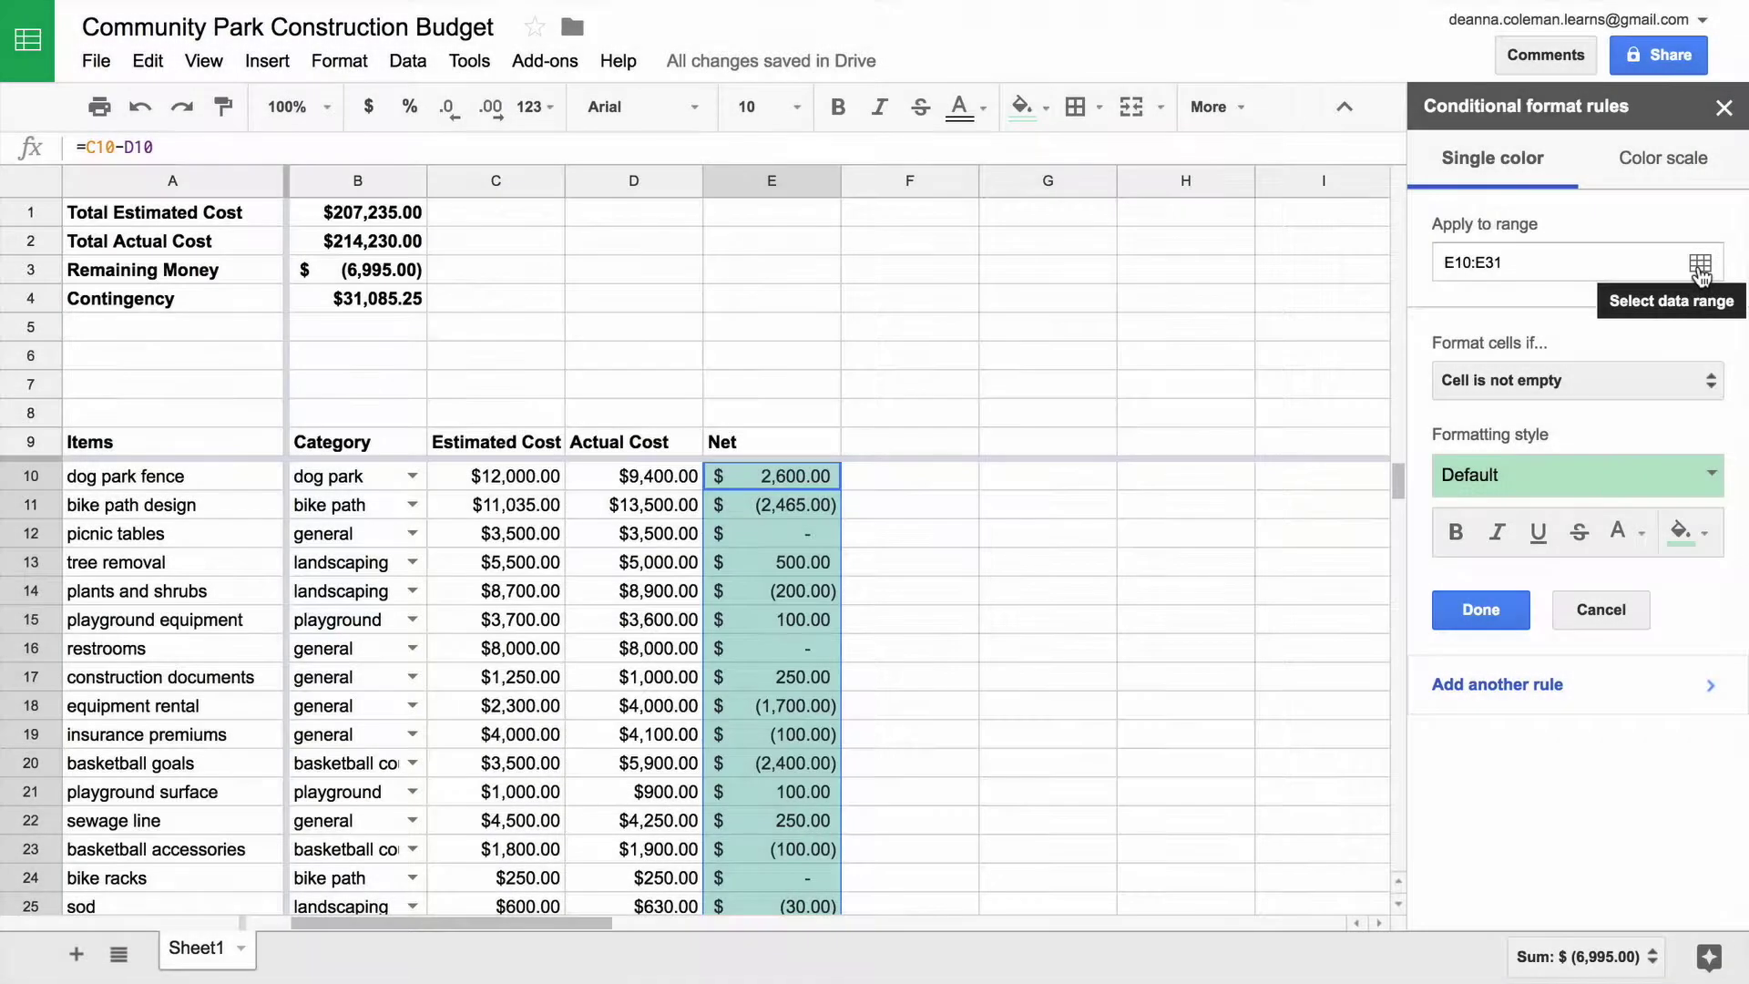
left_click(1700, 264)
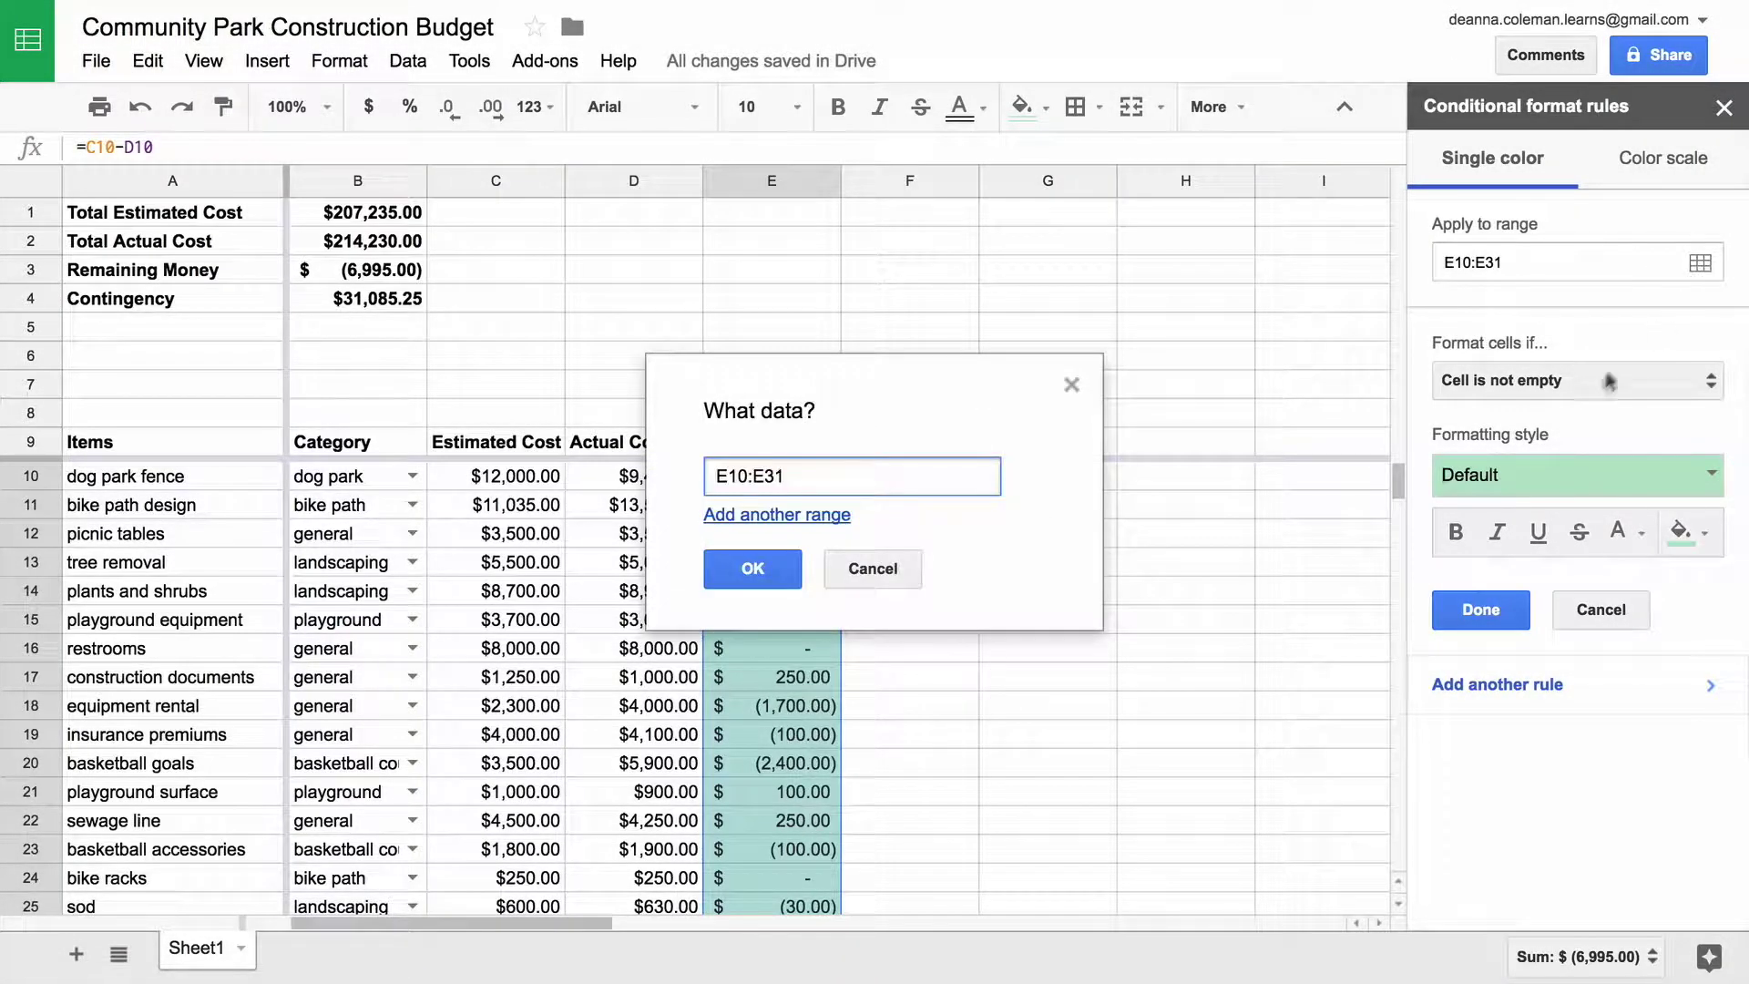
left_click_drag(910, 379, 996, 173)
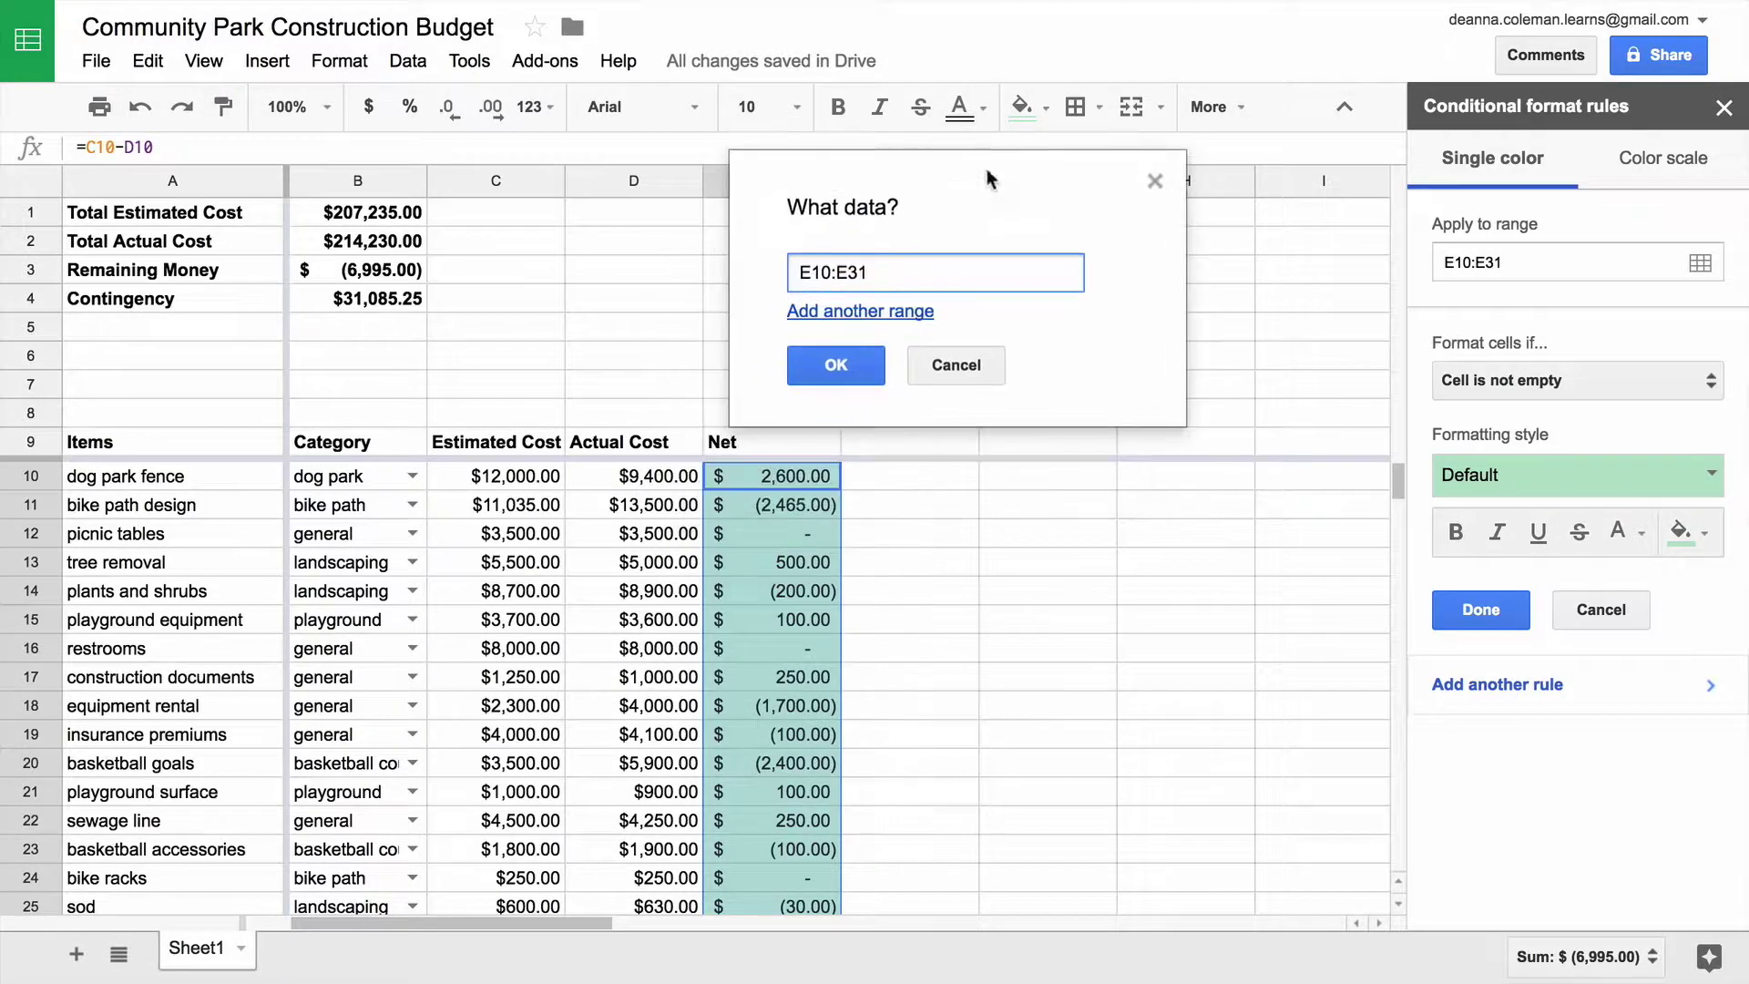
left_click(780, 503)
left_click_drag(782, 481, 782, 847)
scroll(899, 652, "up", 3)
left_click(877, 375)
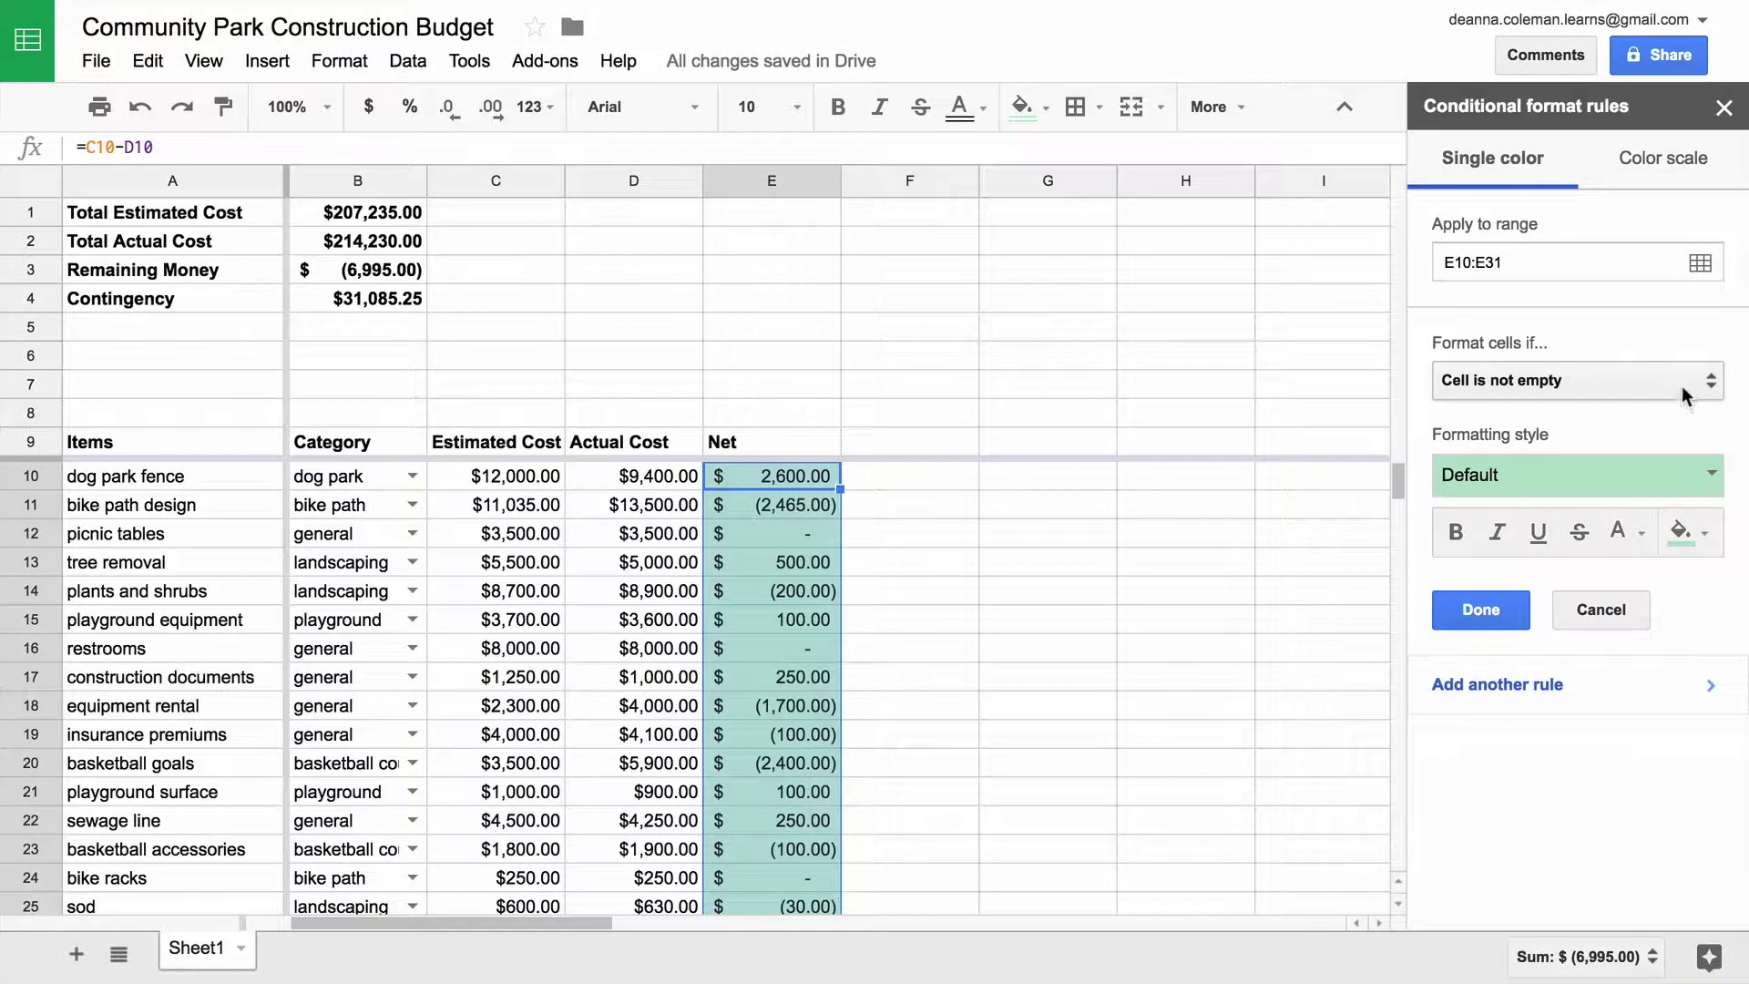
left_click(1685, 396)
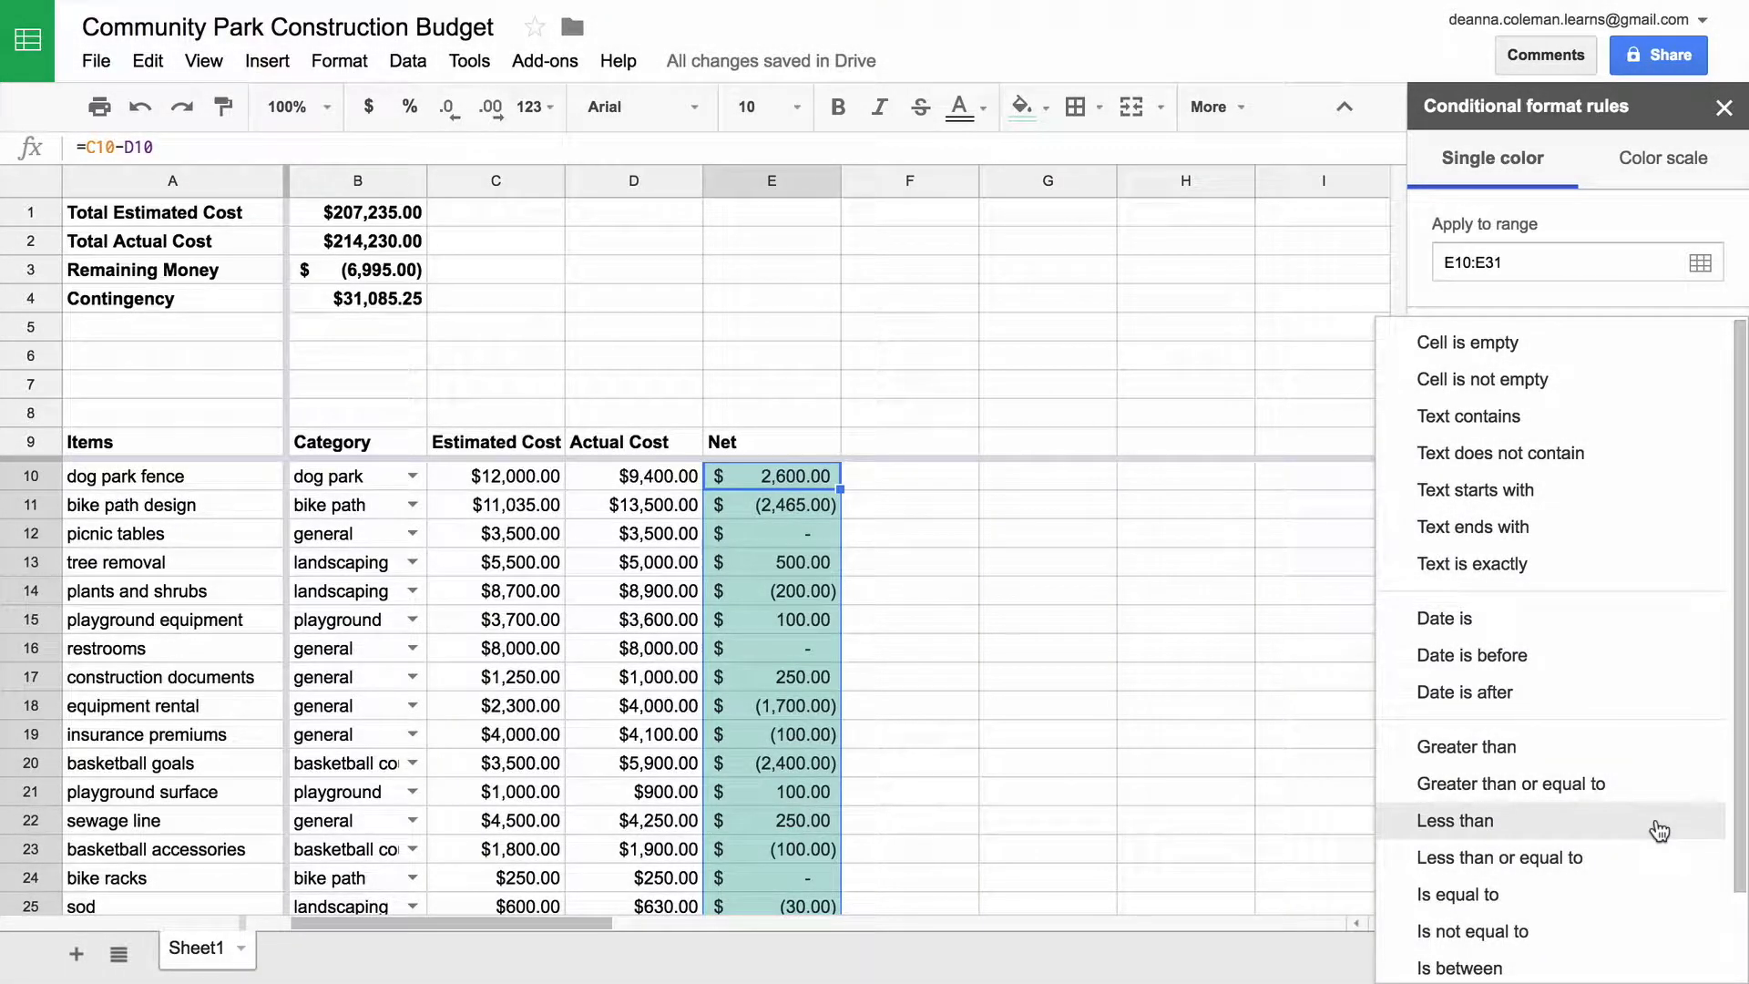
Set the rule to 'Less than 0' with red text style and a bright red colour, then save.
left_click(1660, 831)
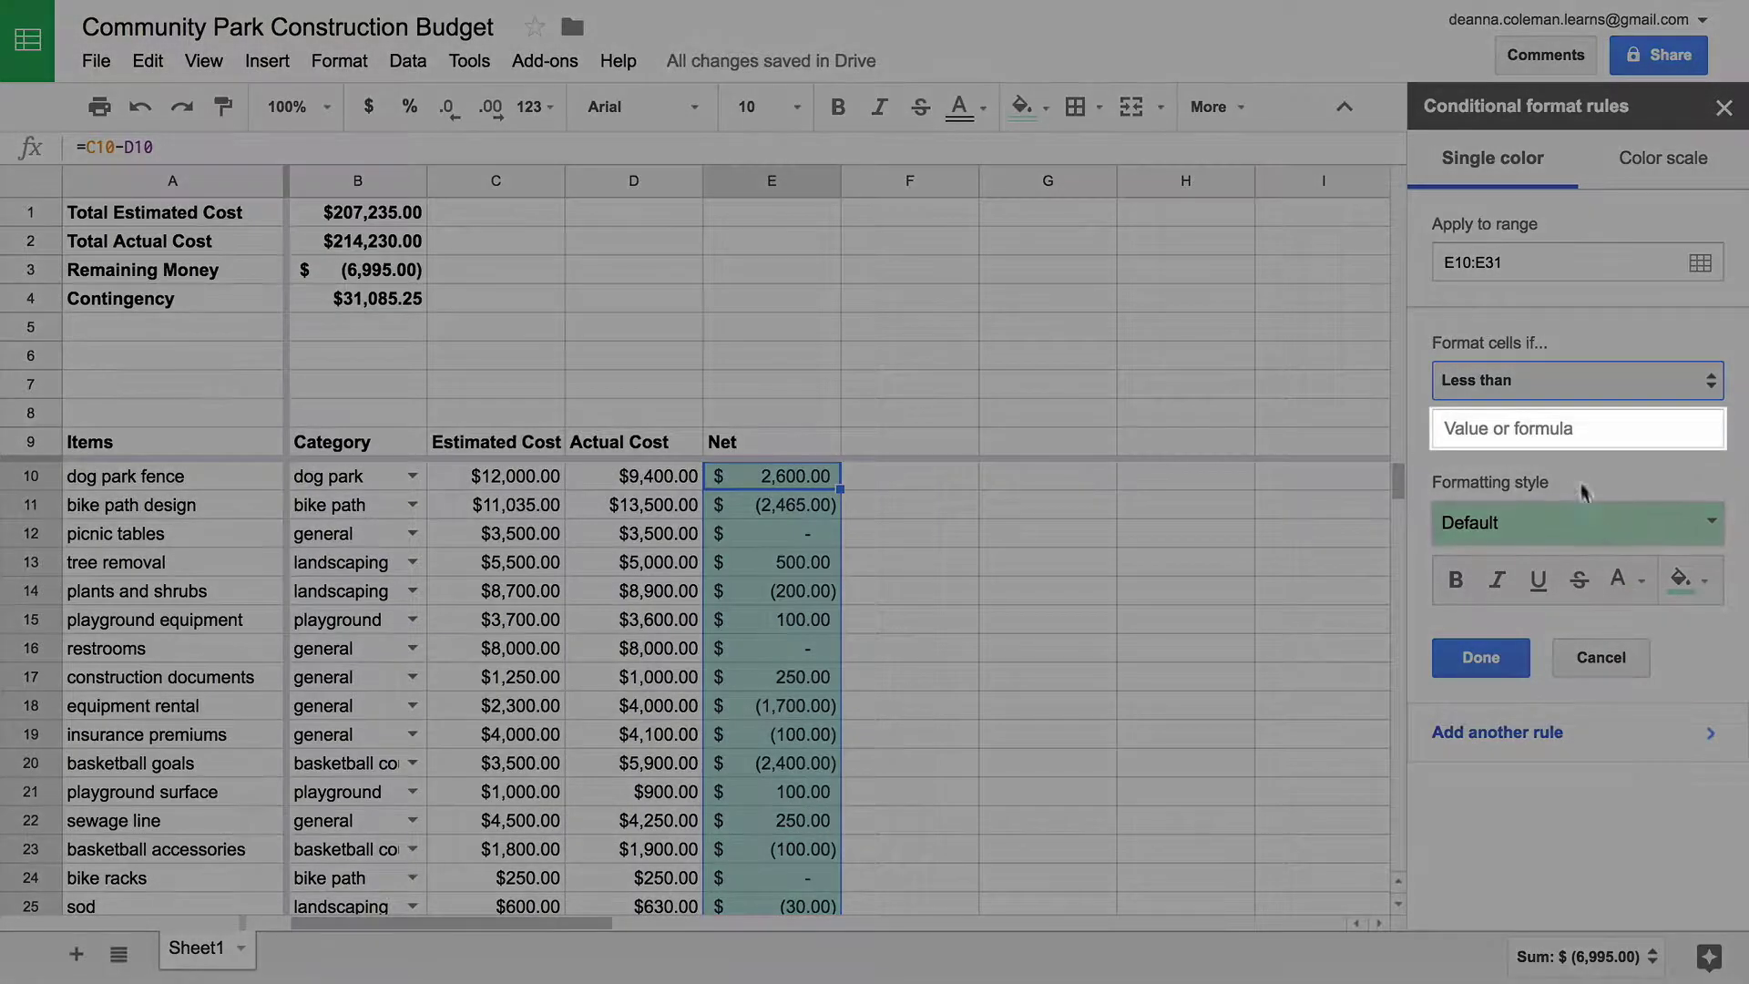
left_click(1565, 434)
type("0")
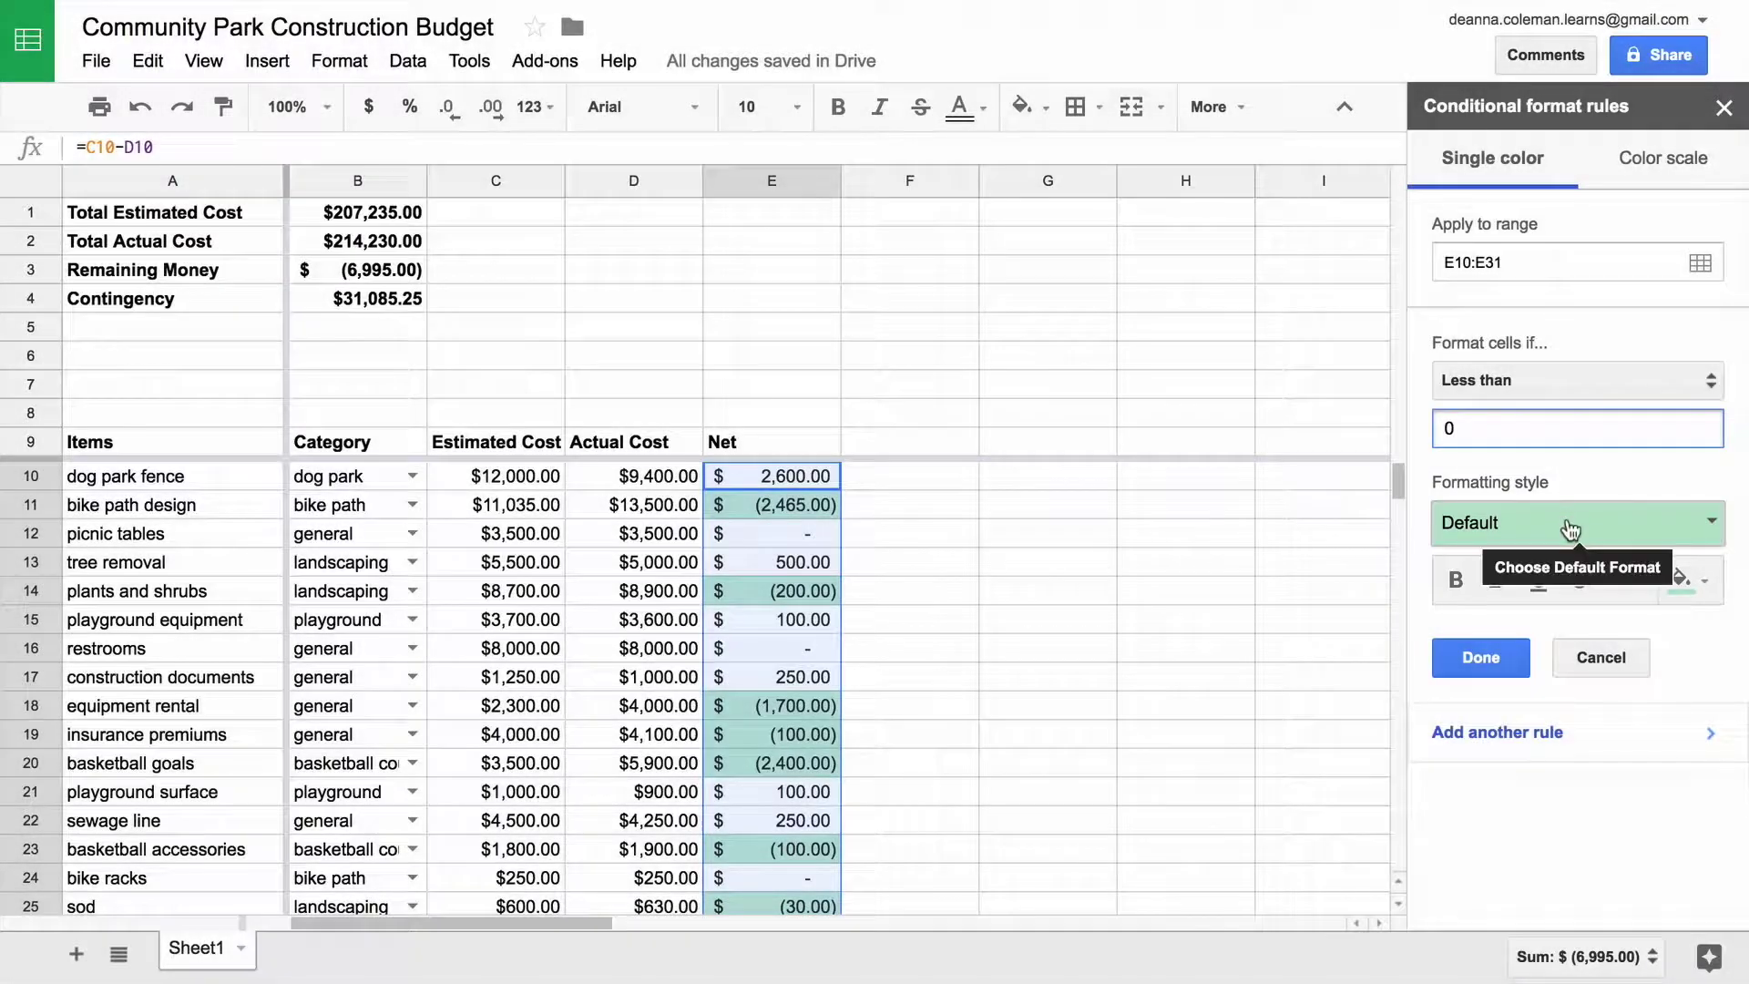
left_click(1571, 527)
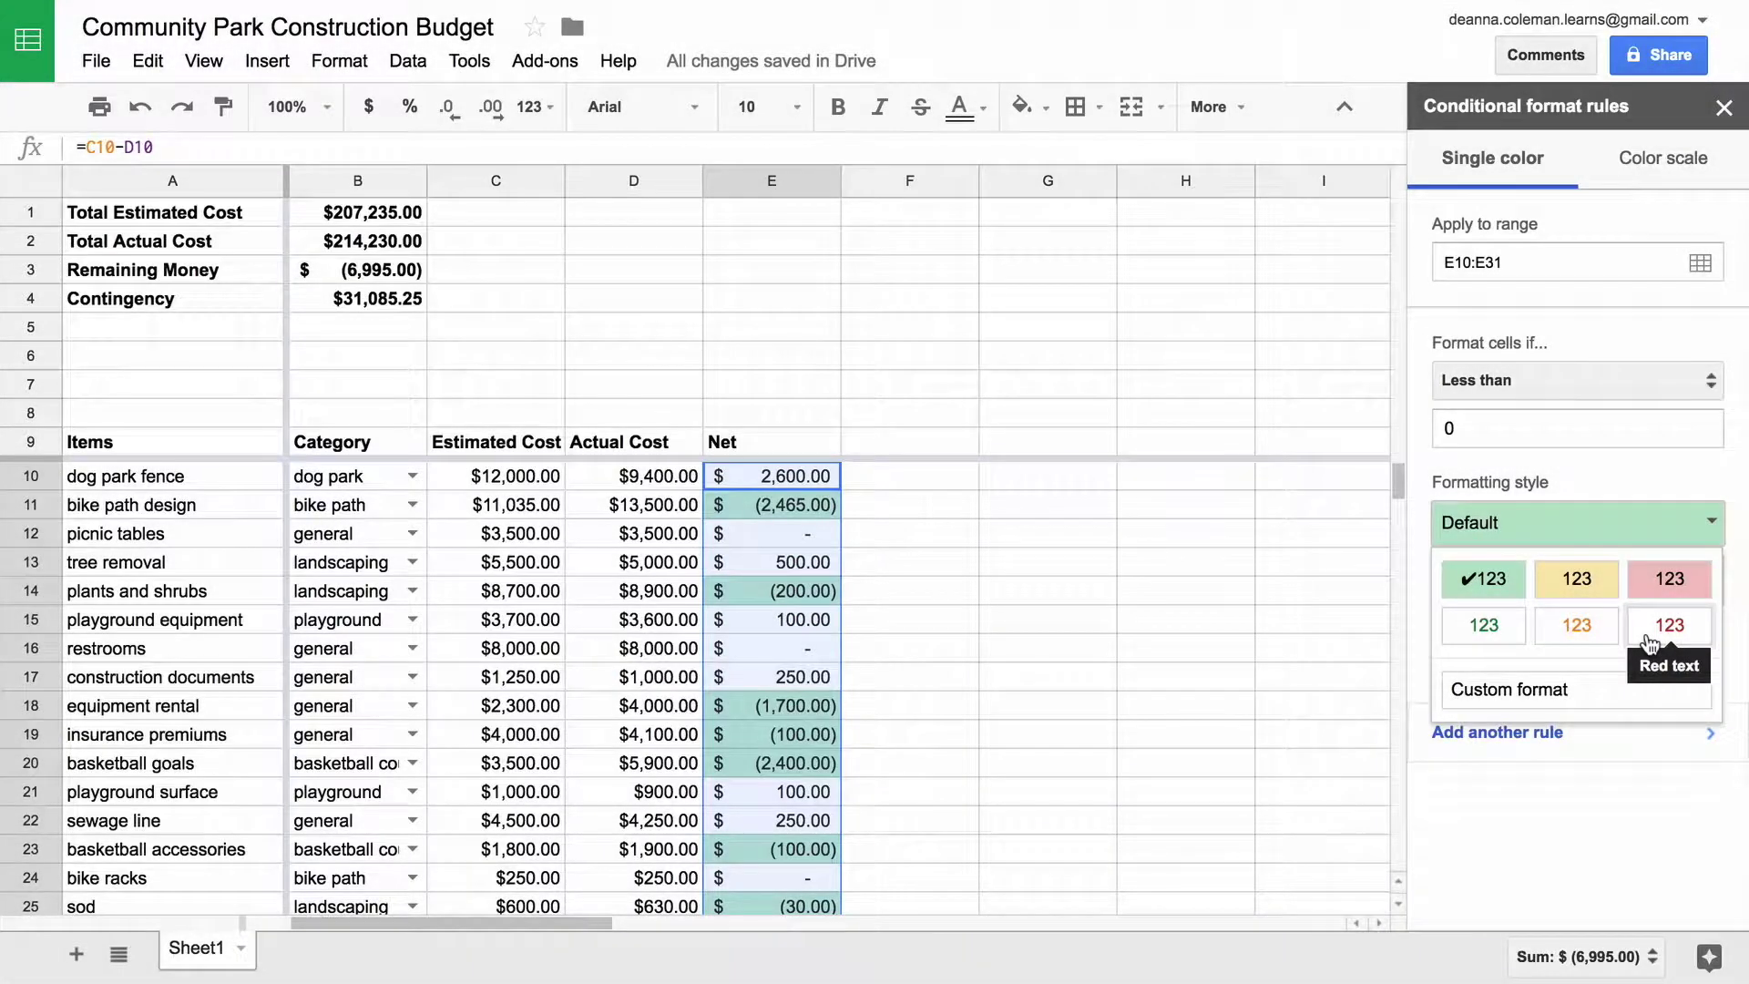
left_click(1669, 625)
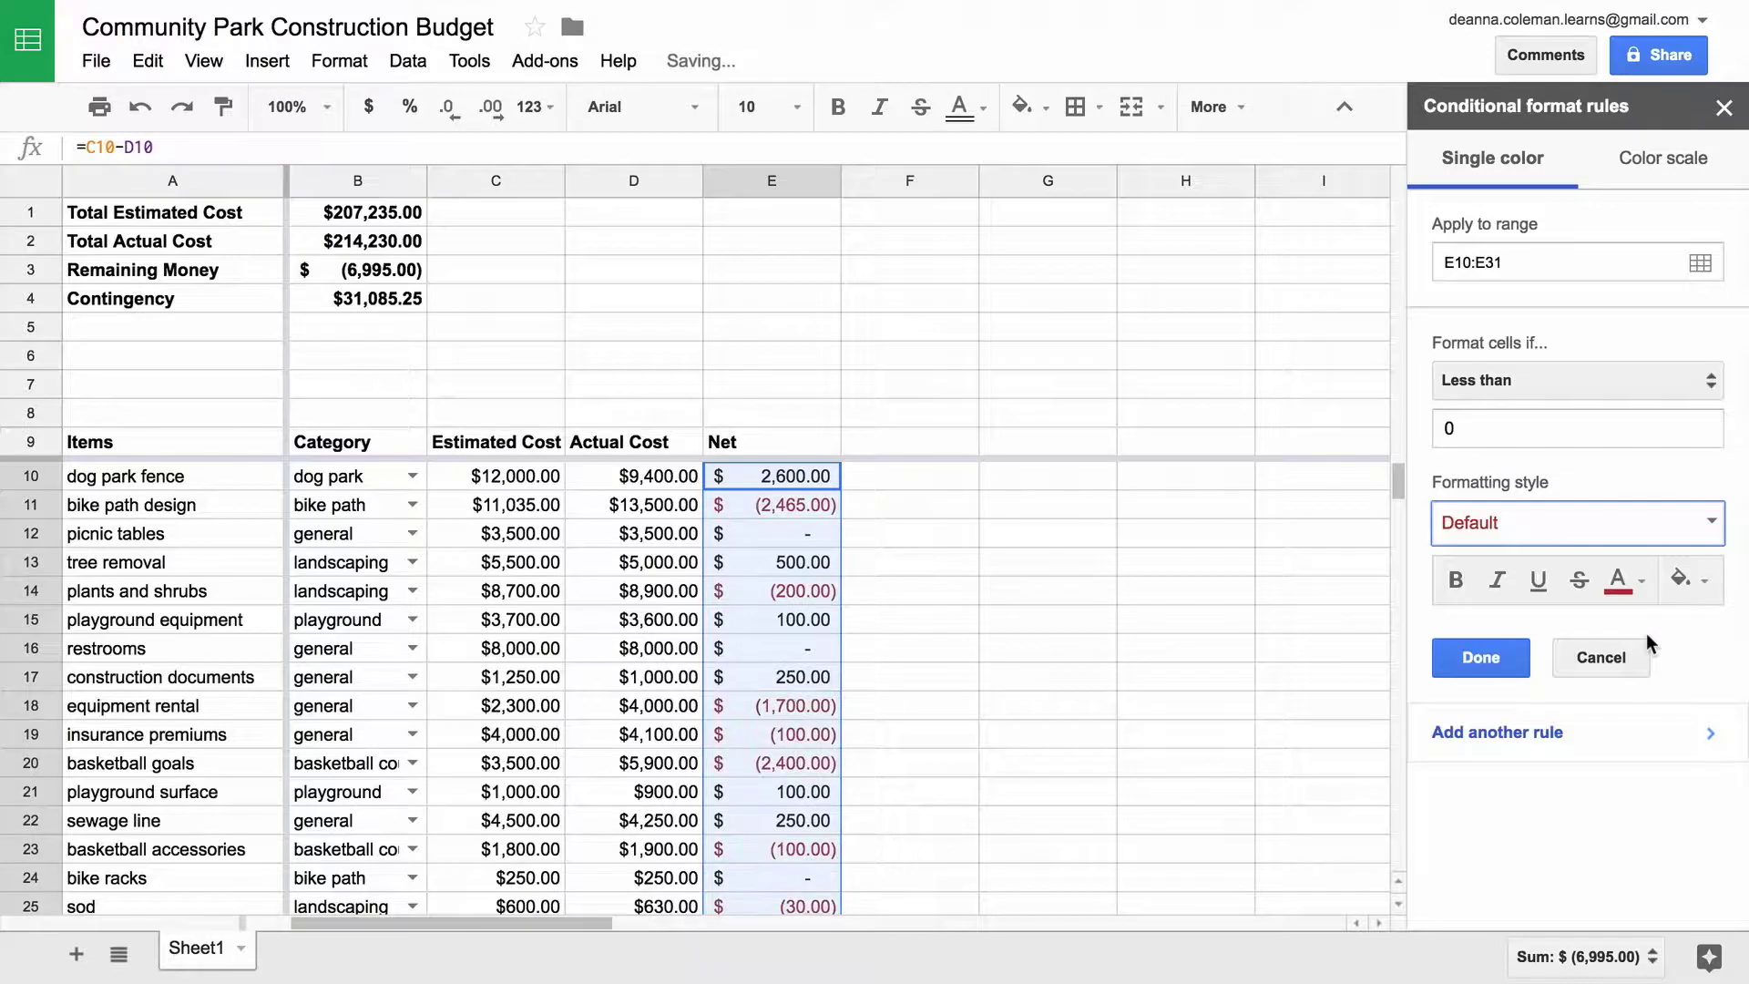
left_click(1618, 579)
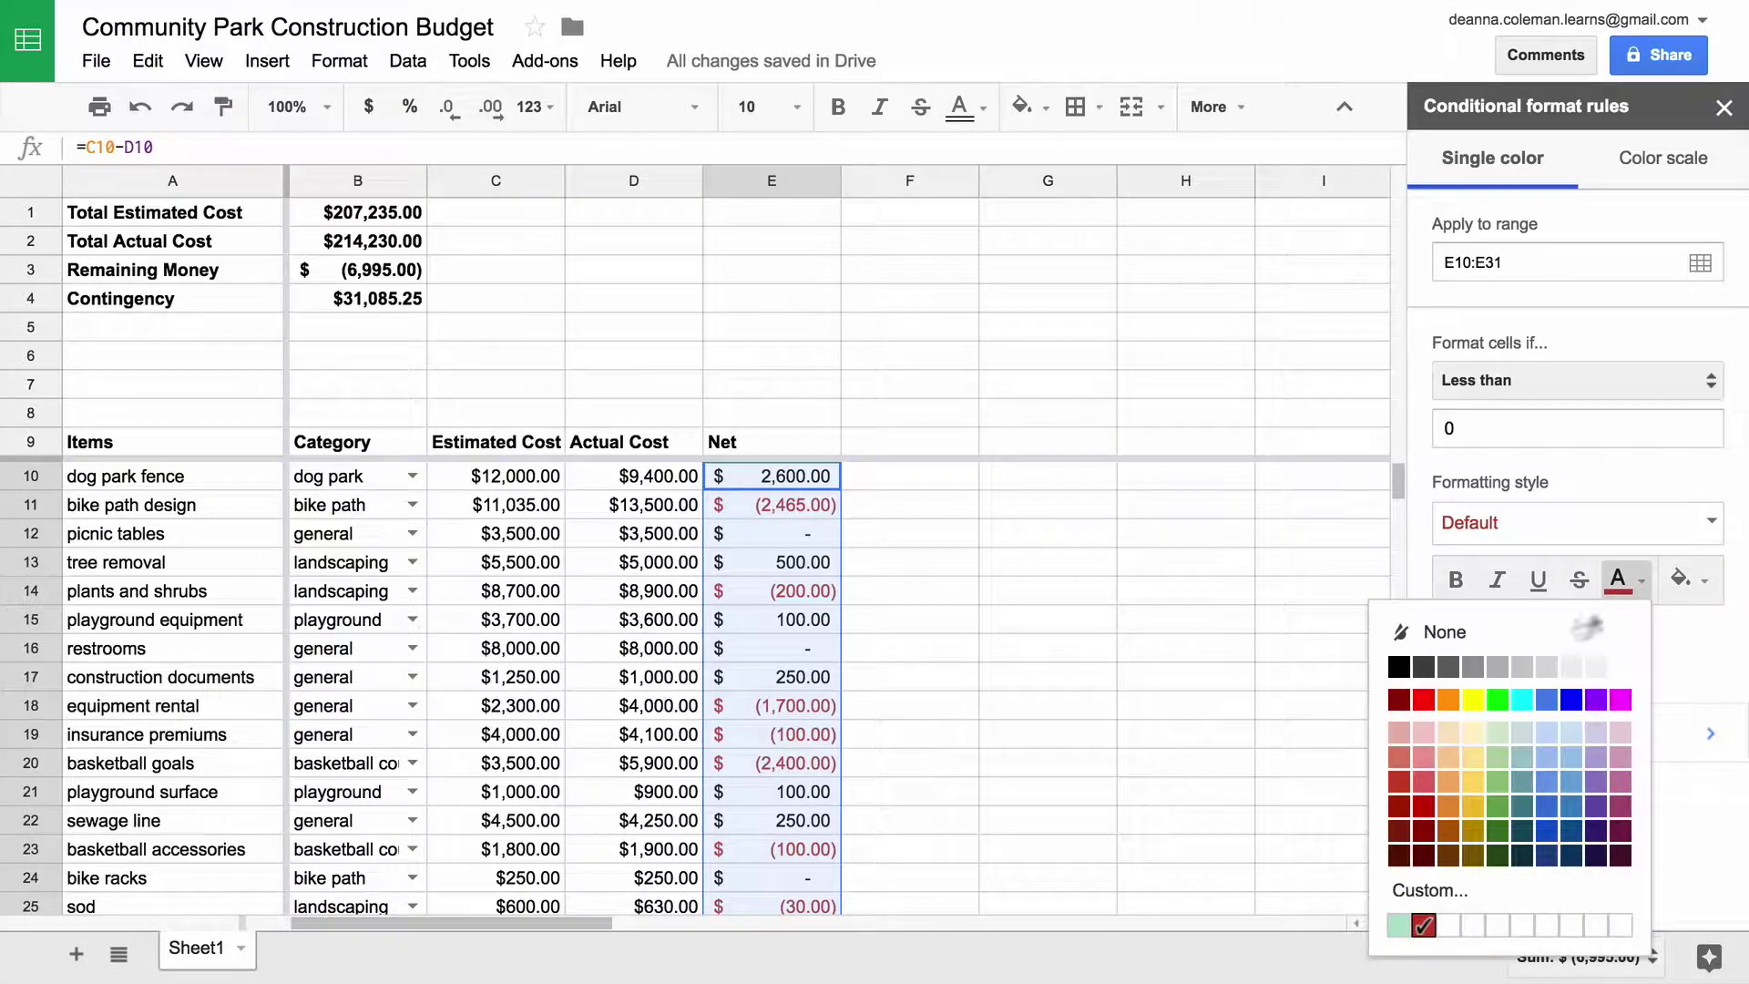
left_click(1426, 708)
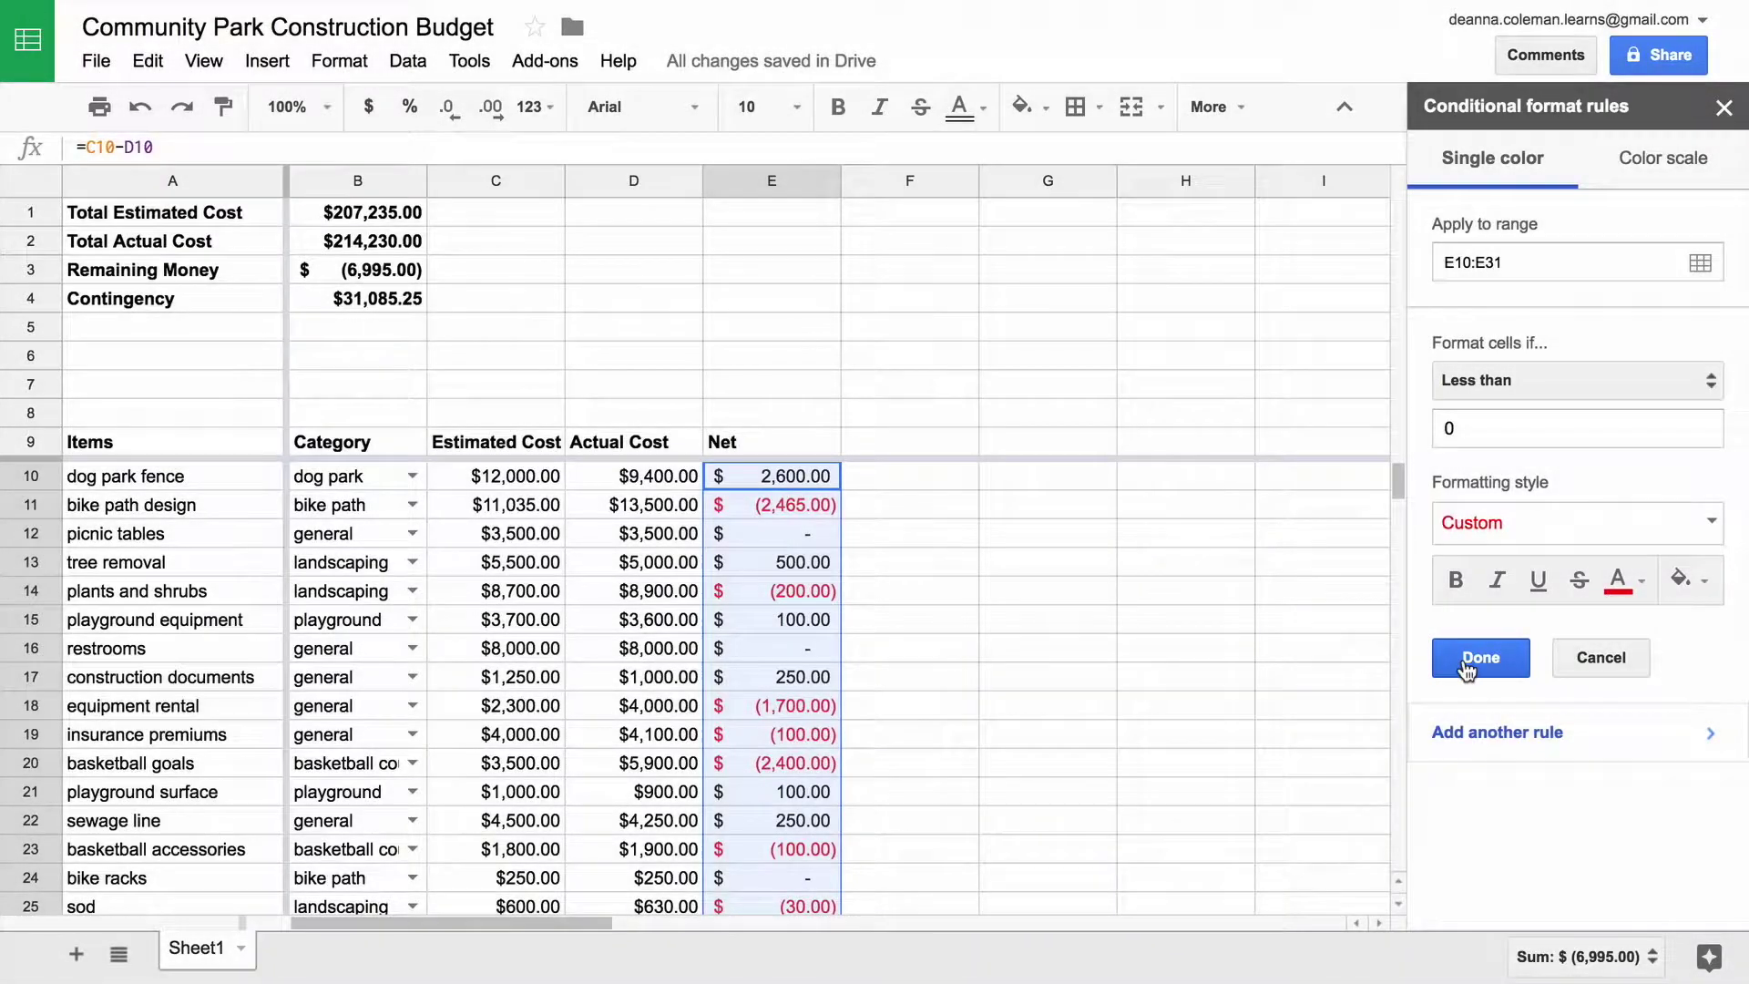
left_click(1469, 660)
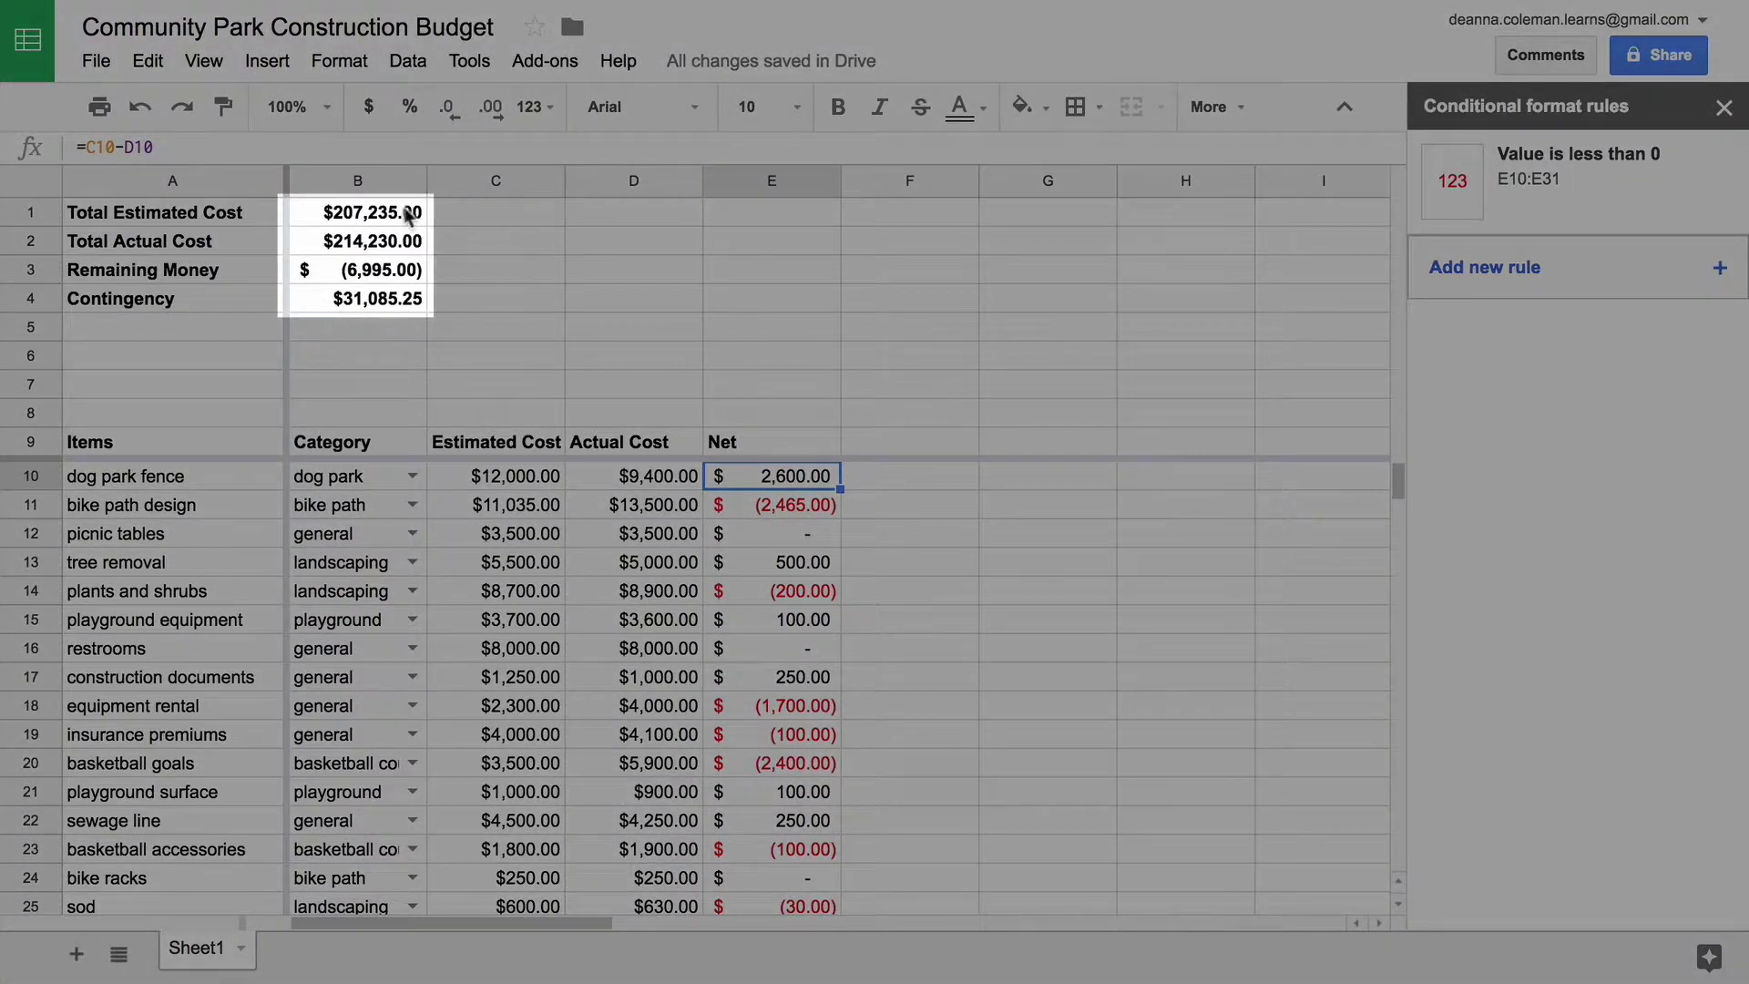
Apply Accounting format to the totals in B1:B4 and add a new conditional rule.
left_click(400, 215)
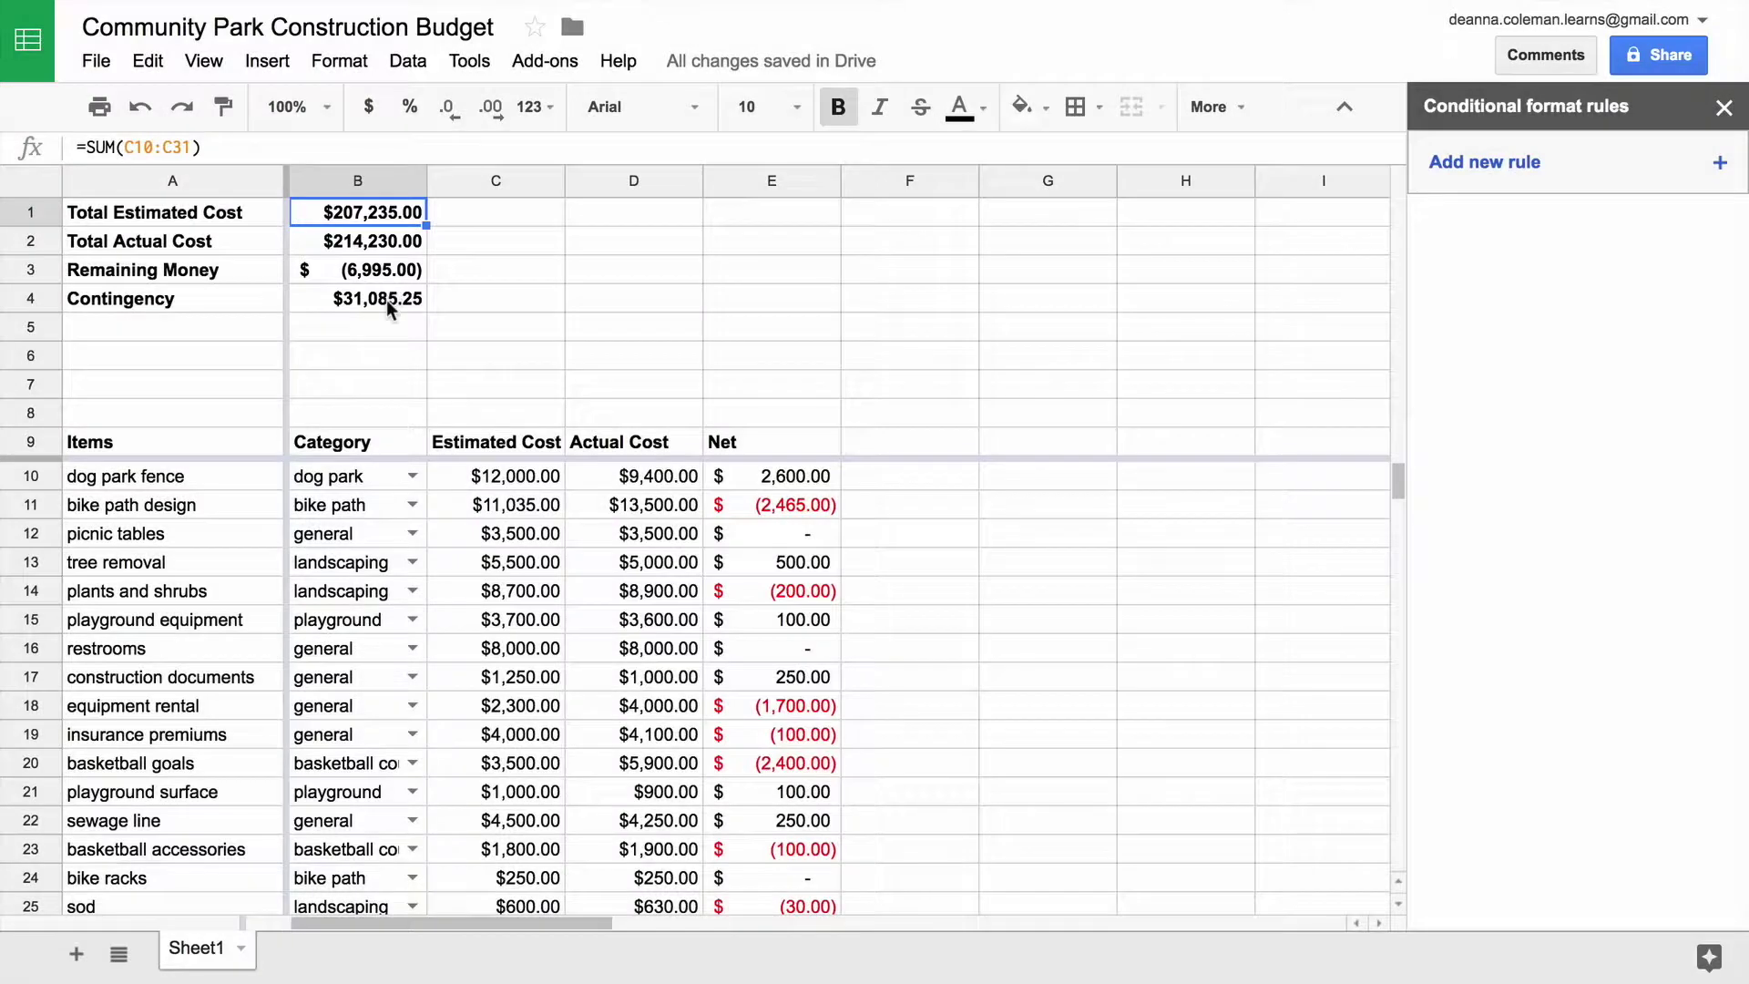
left_click_drag(392, 217, 376, 303)
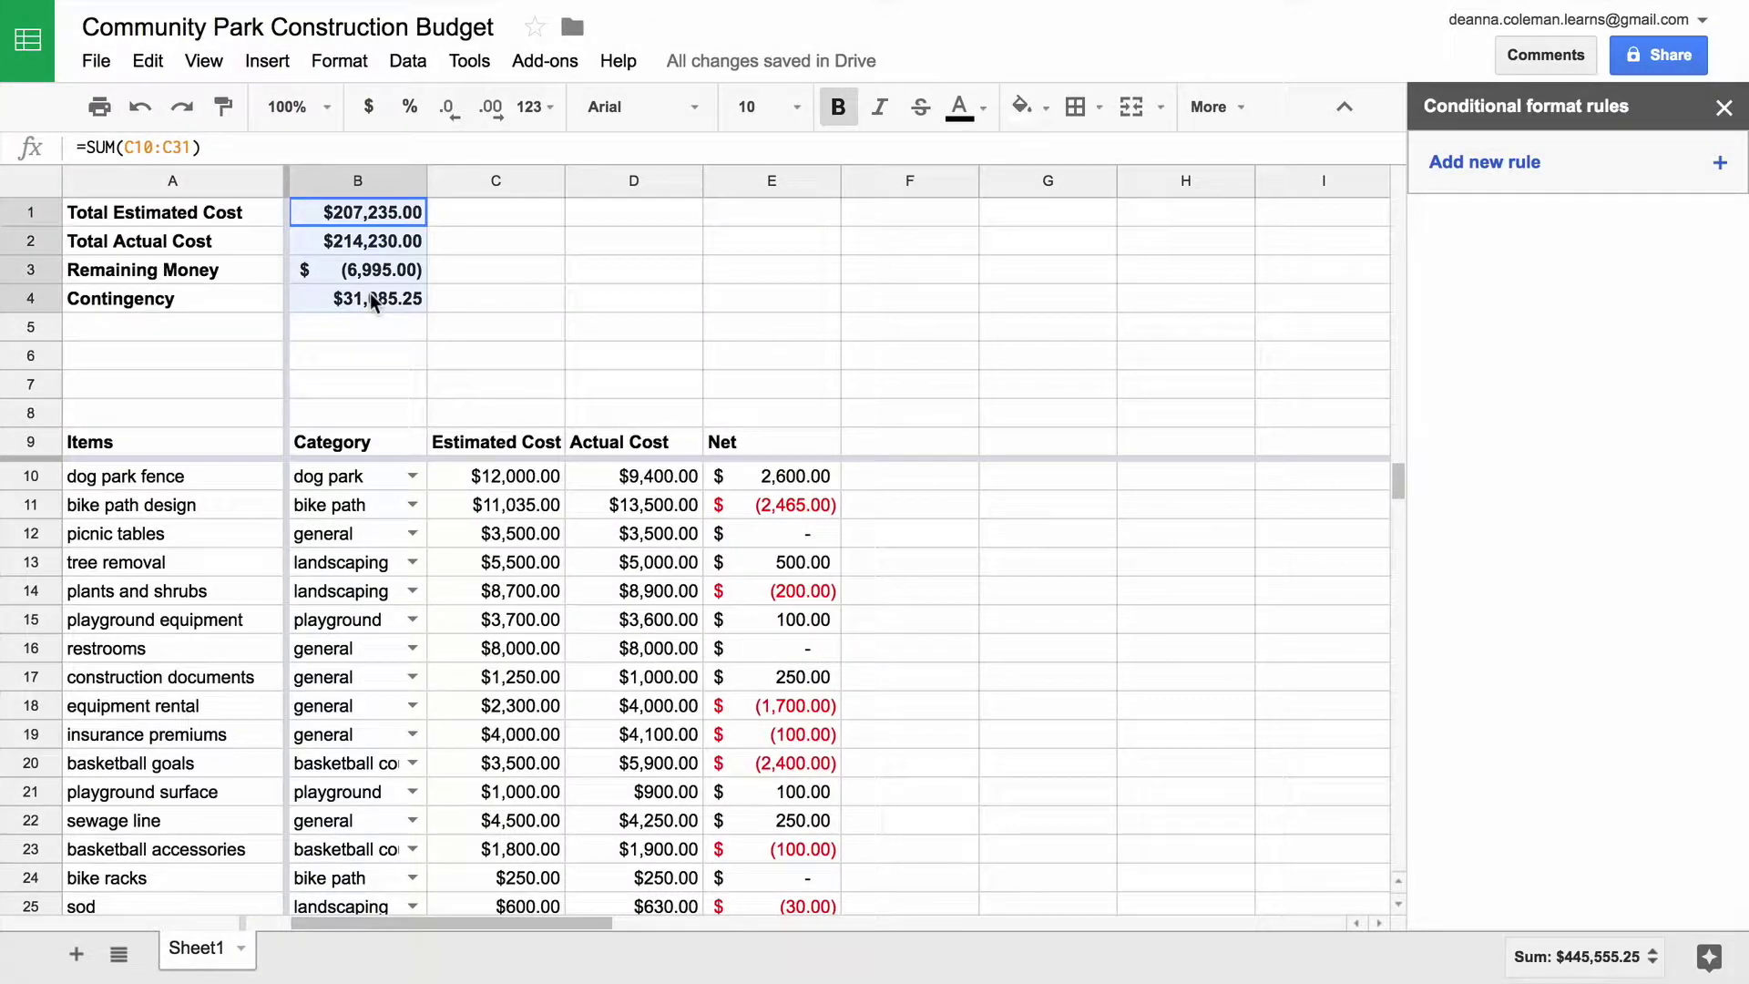
left_click(360, 70)
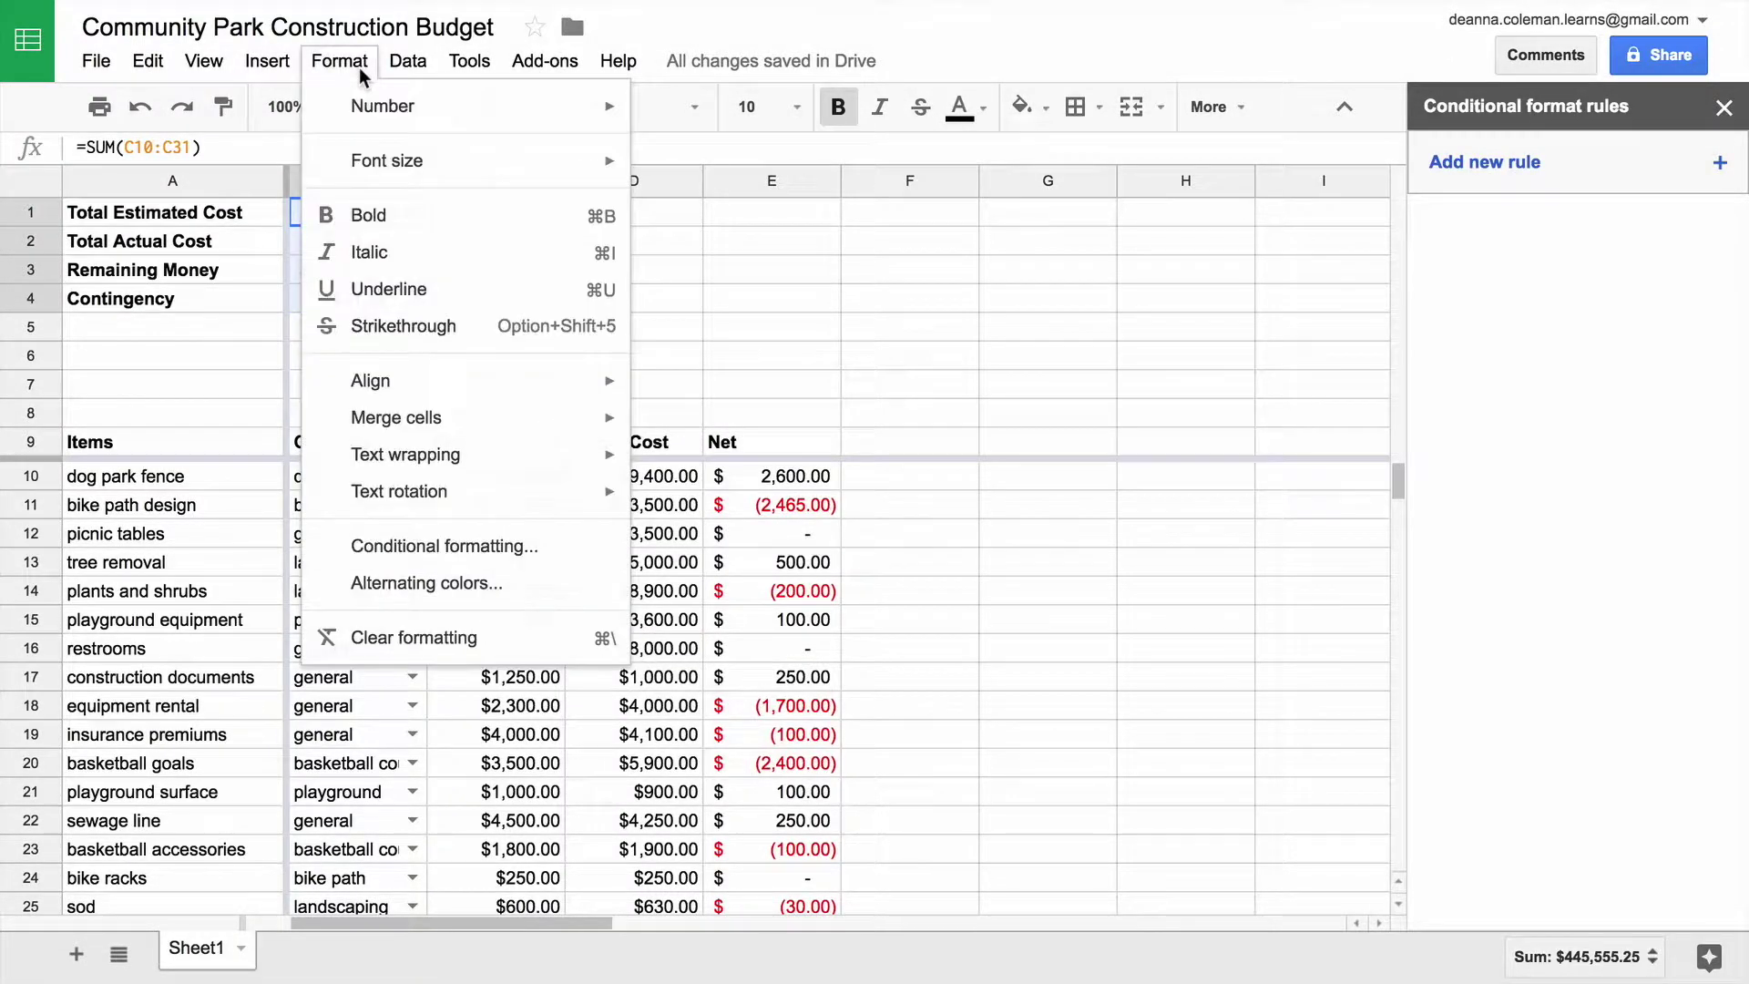
mouse_move(474, 123)
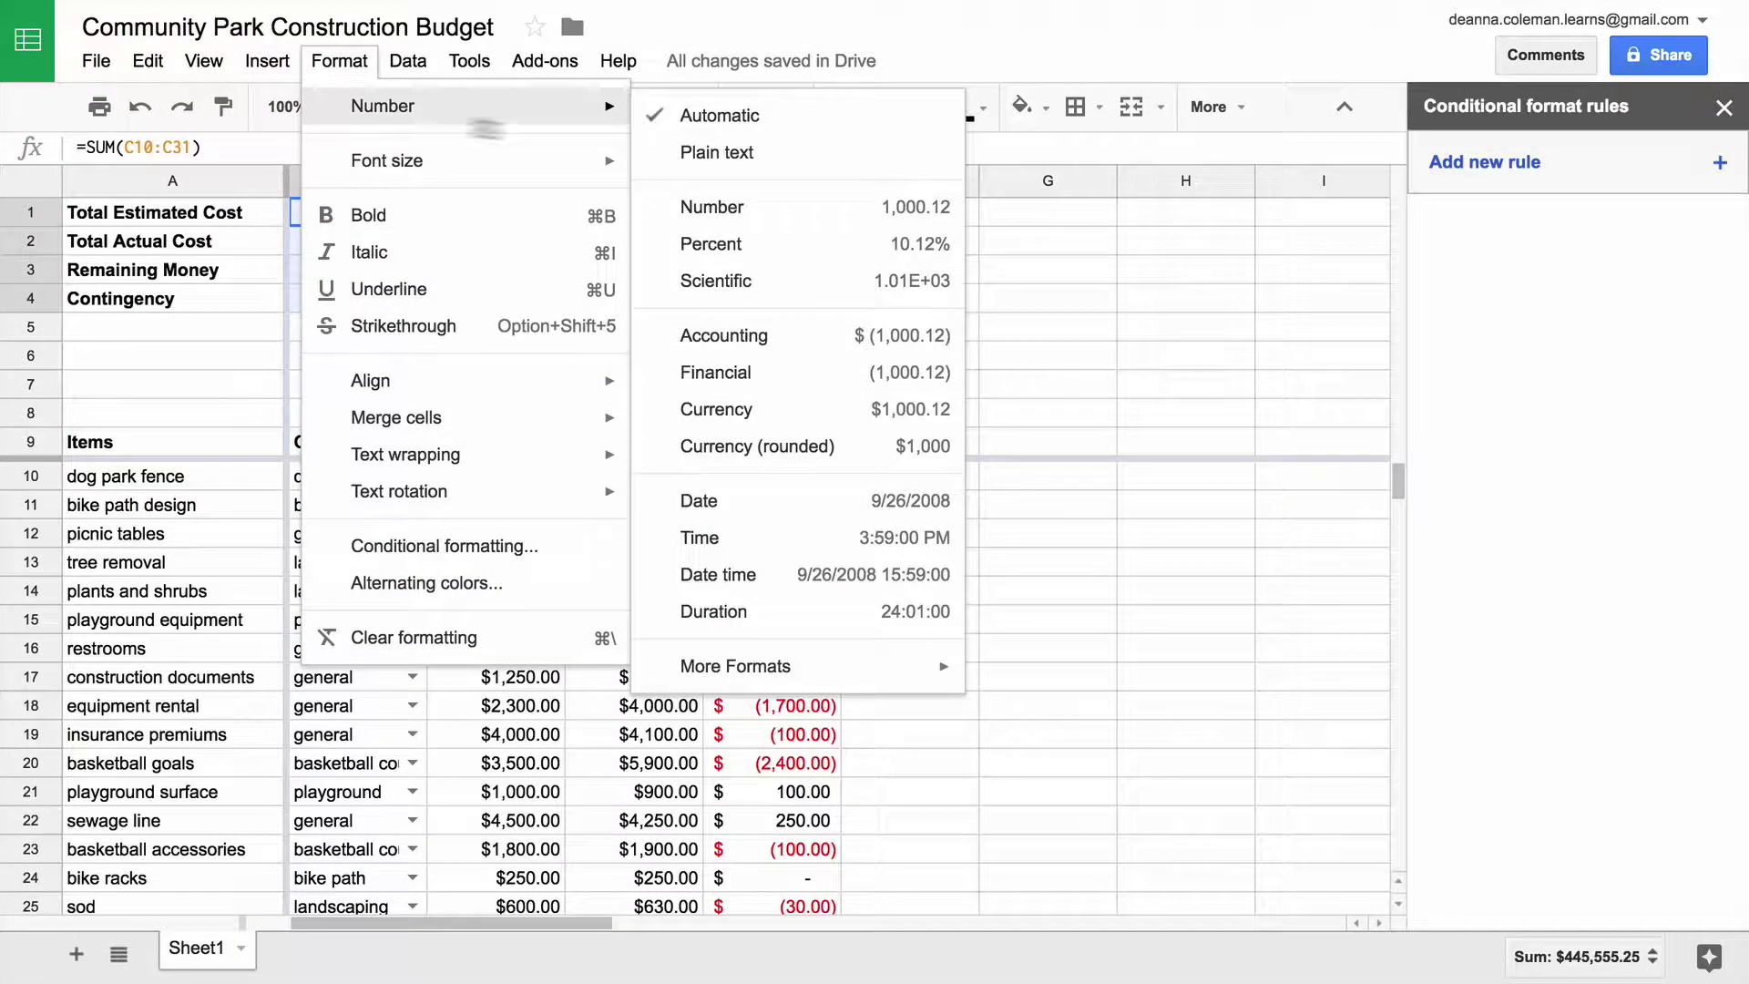
left_click(807, 346)
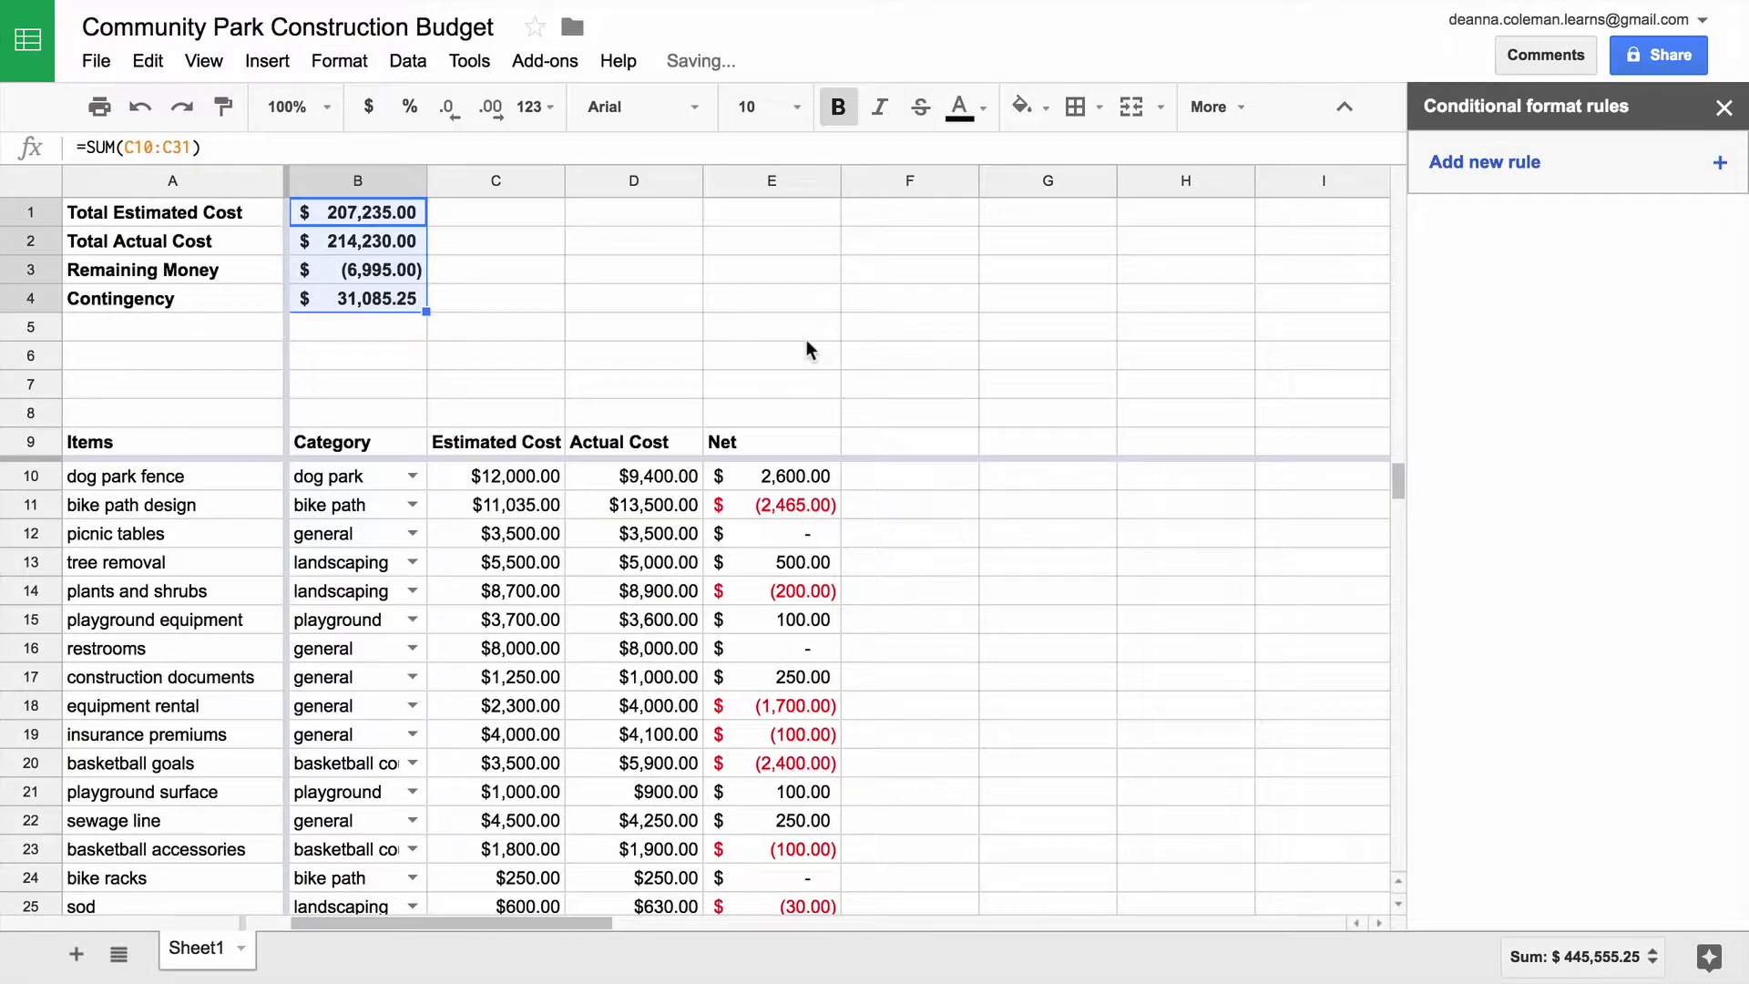
left_click(1476, 178)
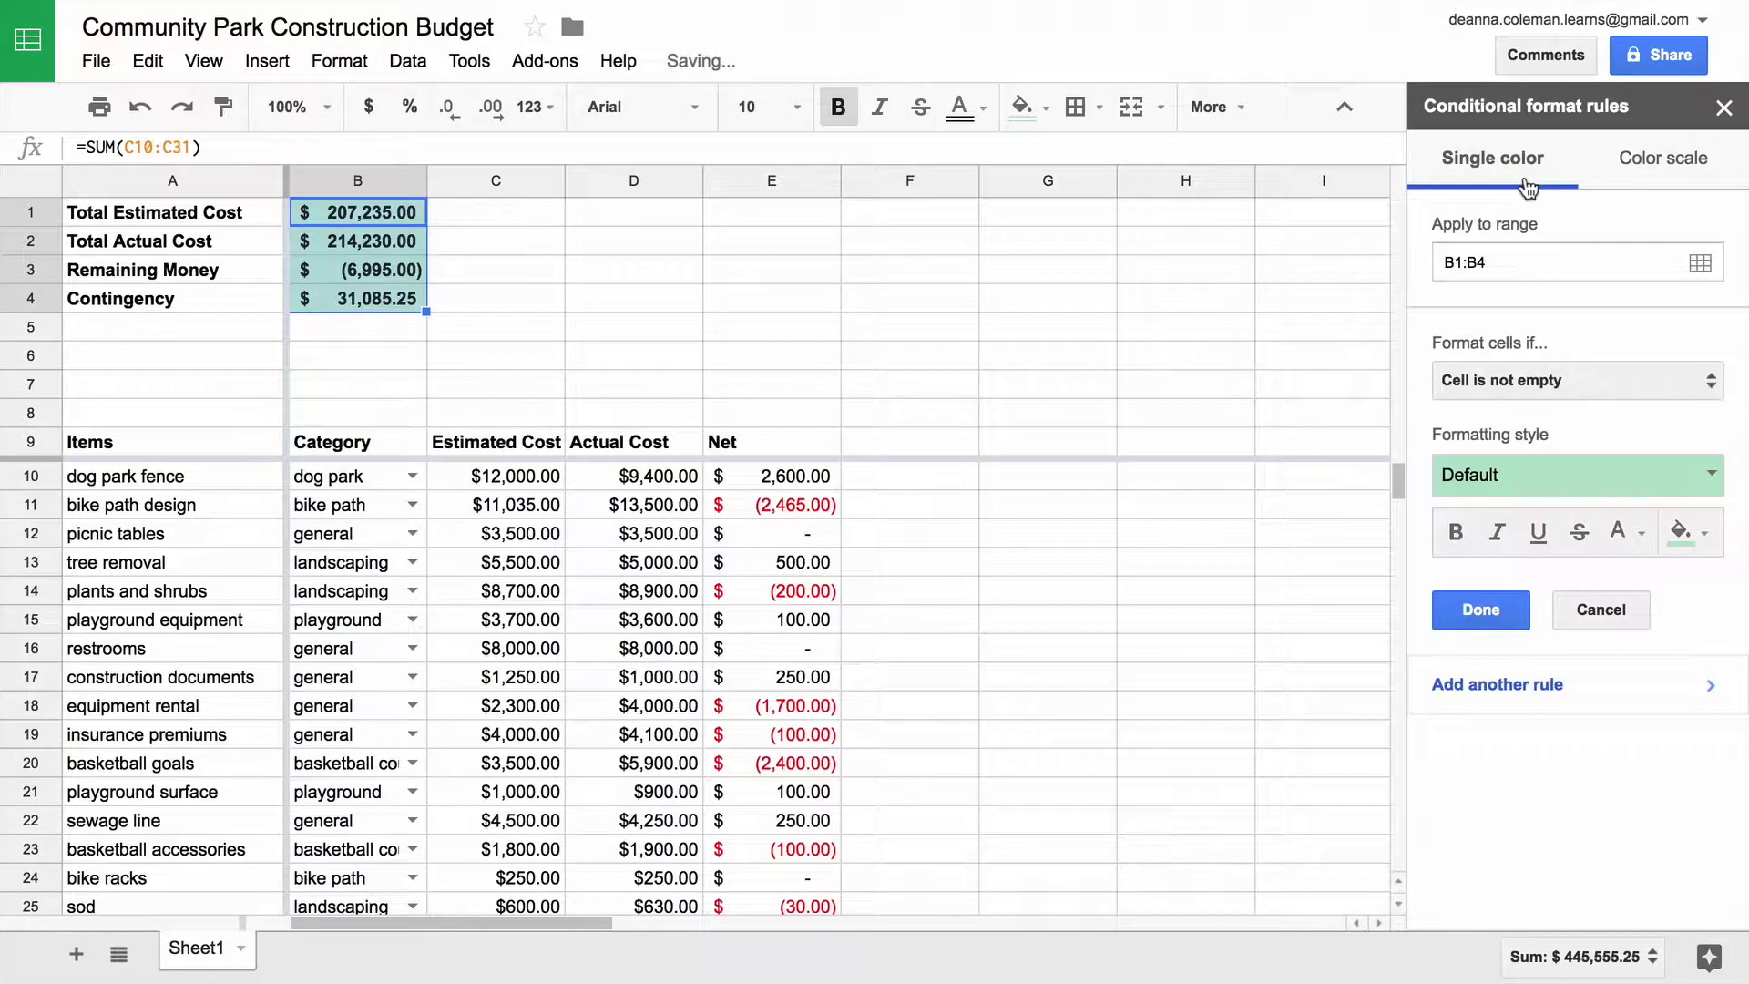
Set the B1:B4 rule to 'Less than 0' with bright red text and save it.
left_click(1626, 381)
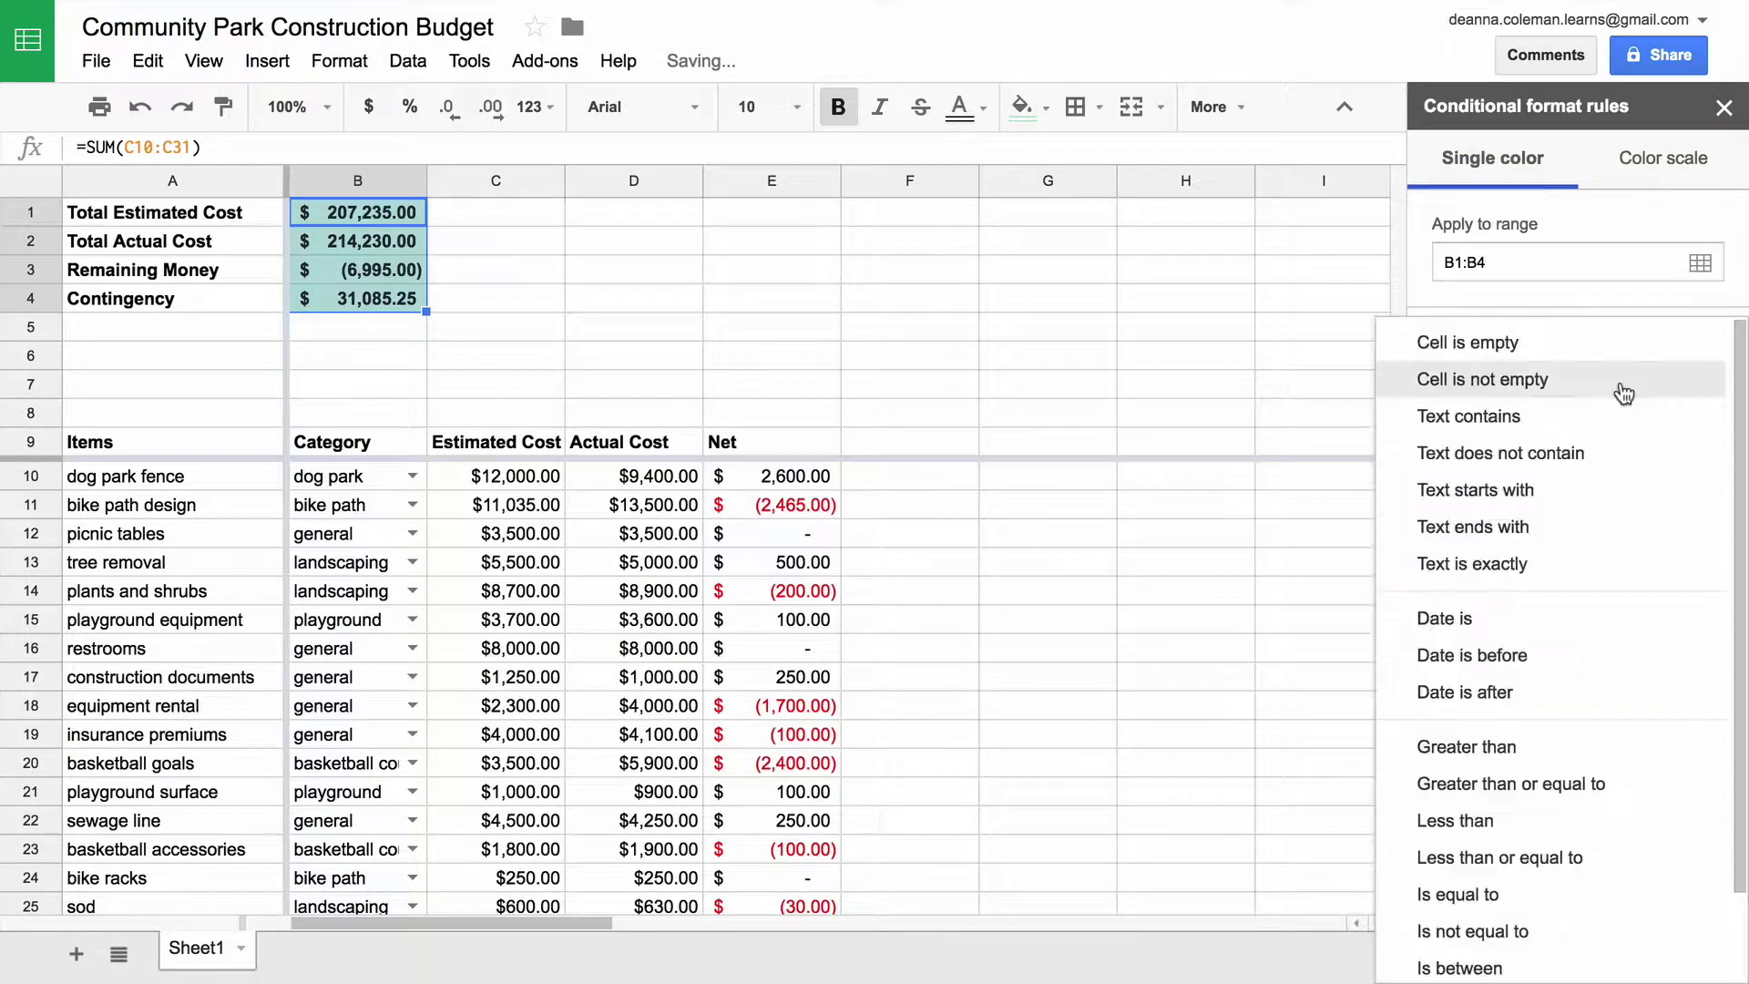
left_click(1616, 825)
left_click(1563, 425)
type("0")
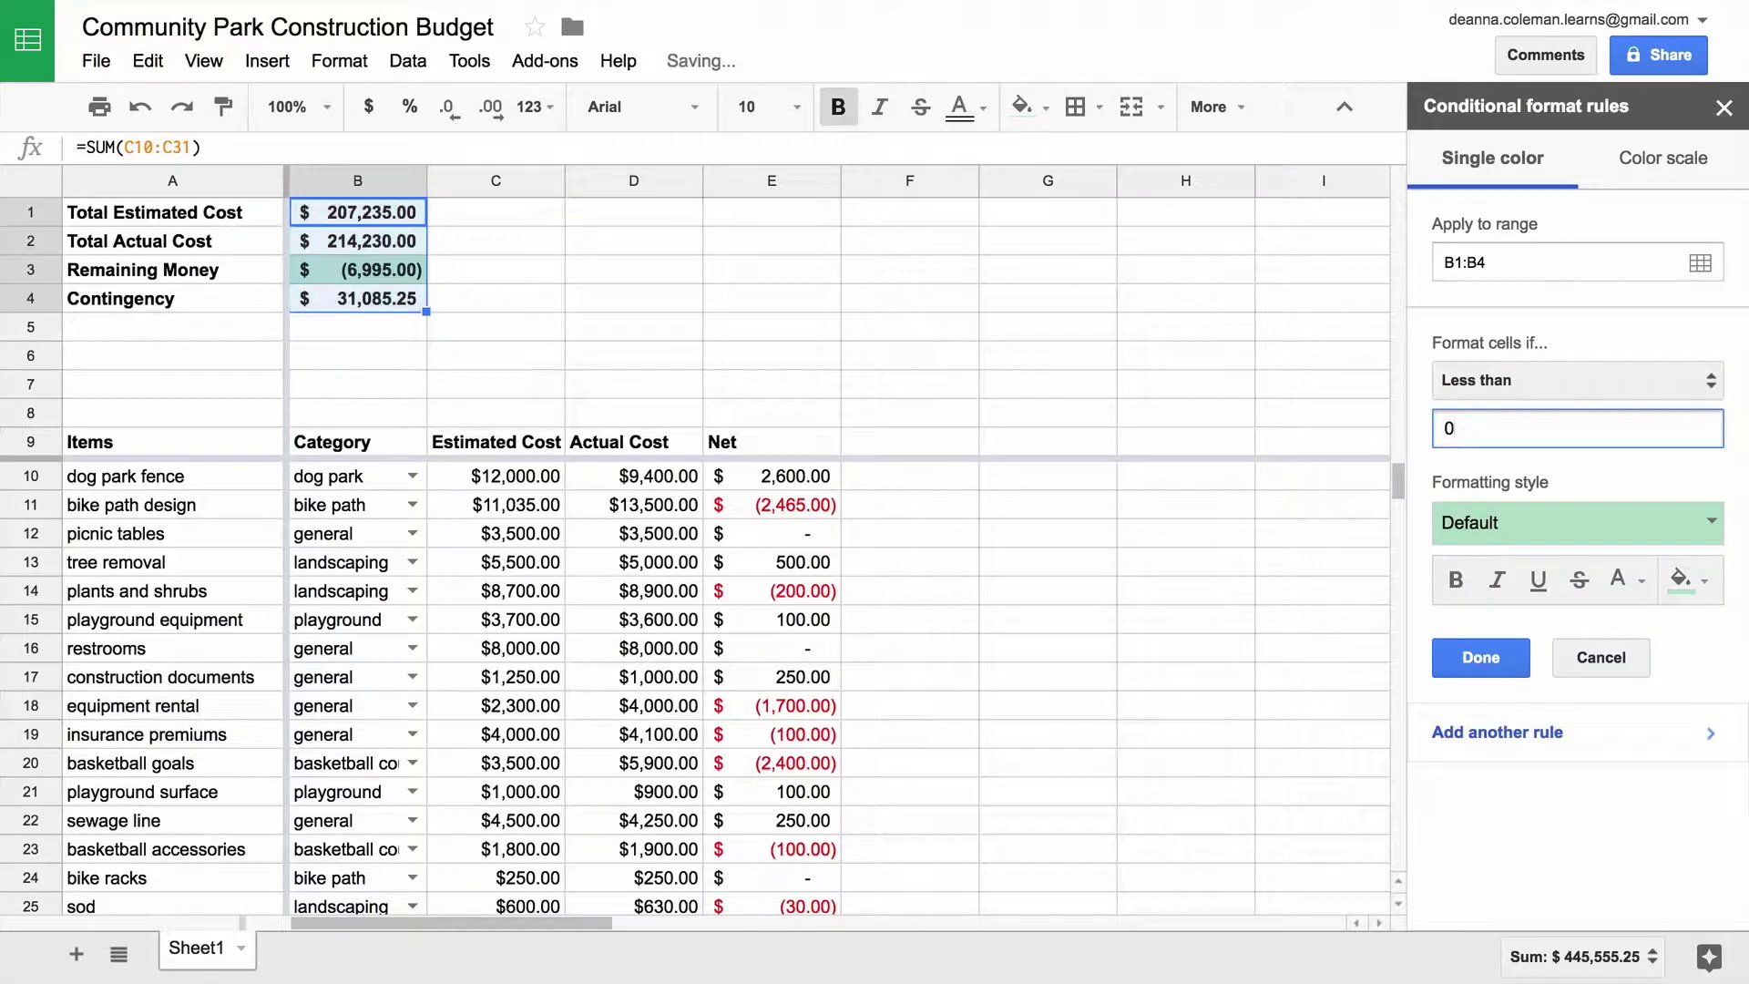
left_click(1476, 527)
left_click(1666, 647)
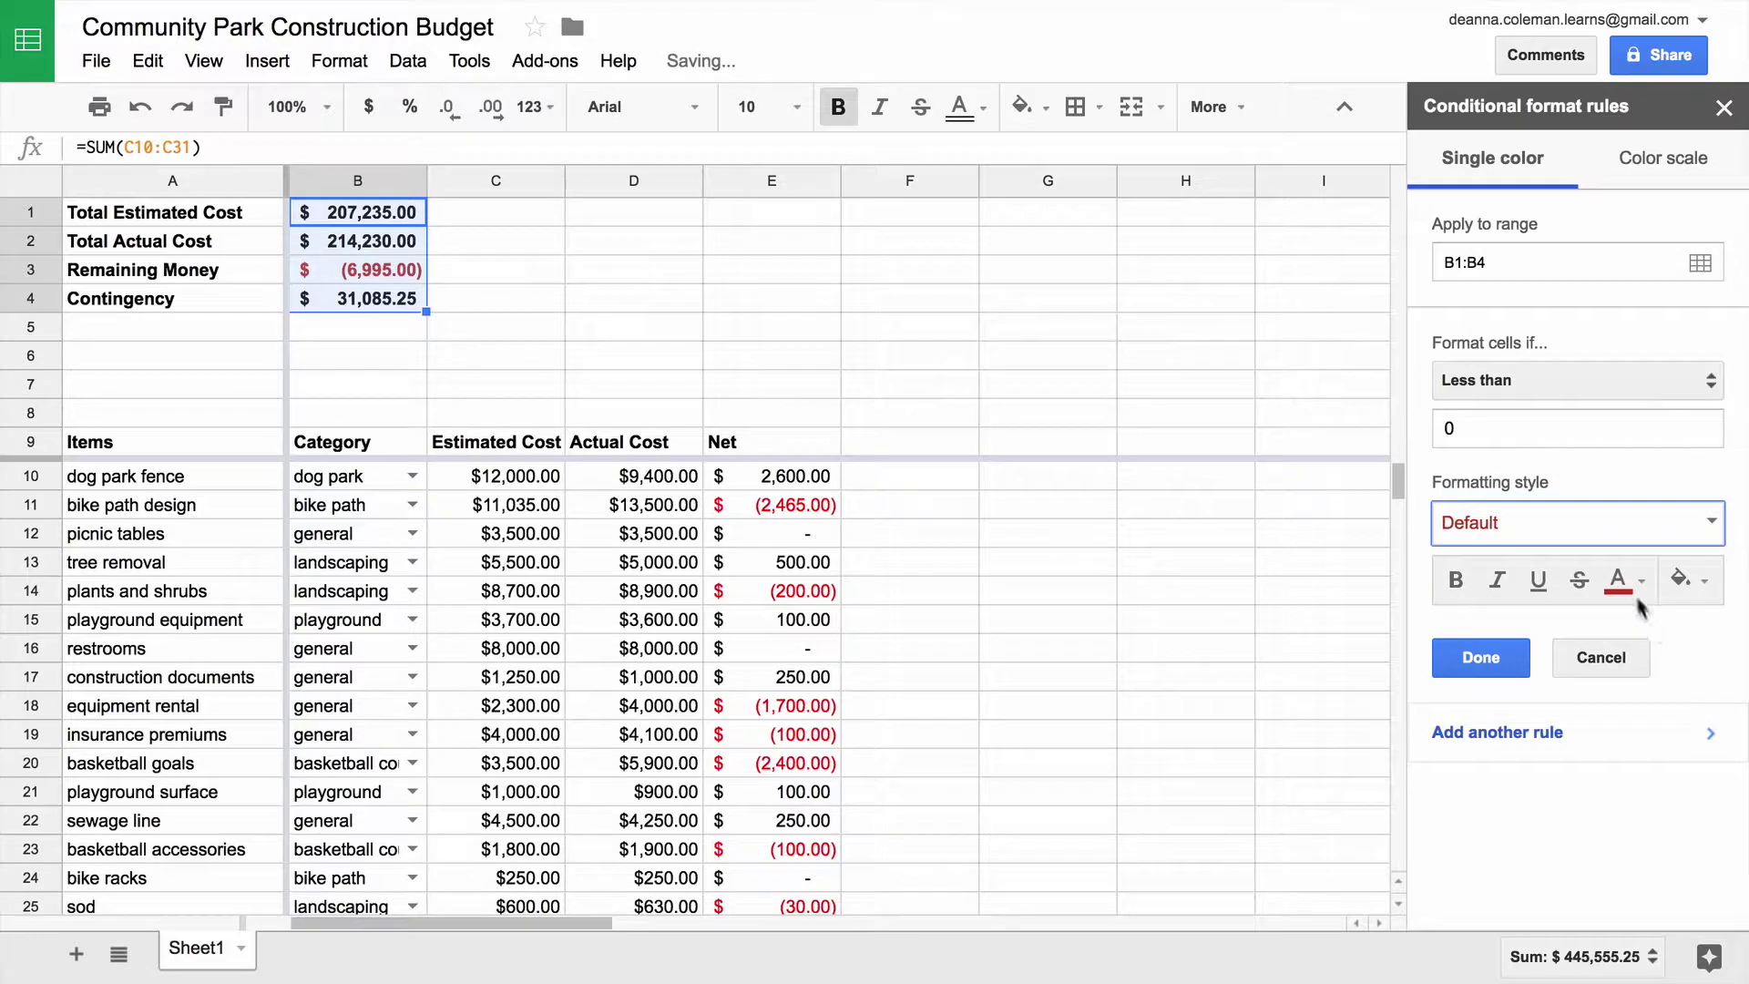
left_click(1620, 579)
left_click(1424, 715)
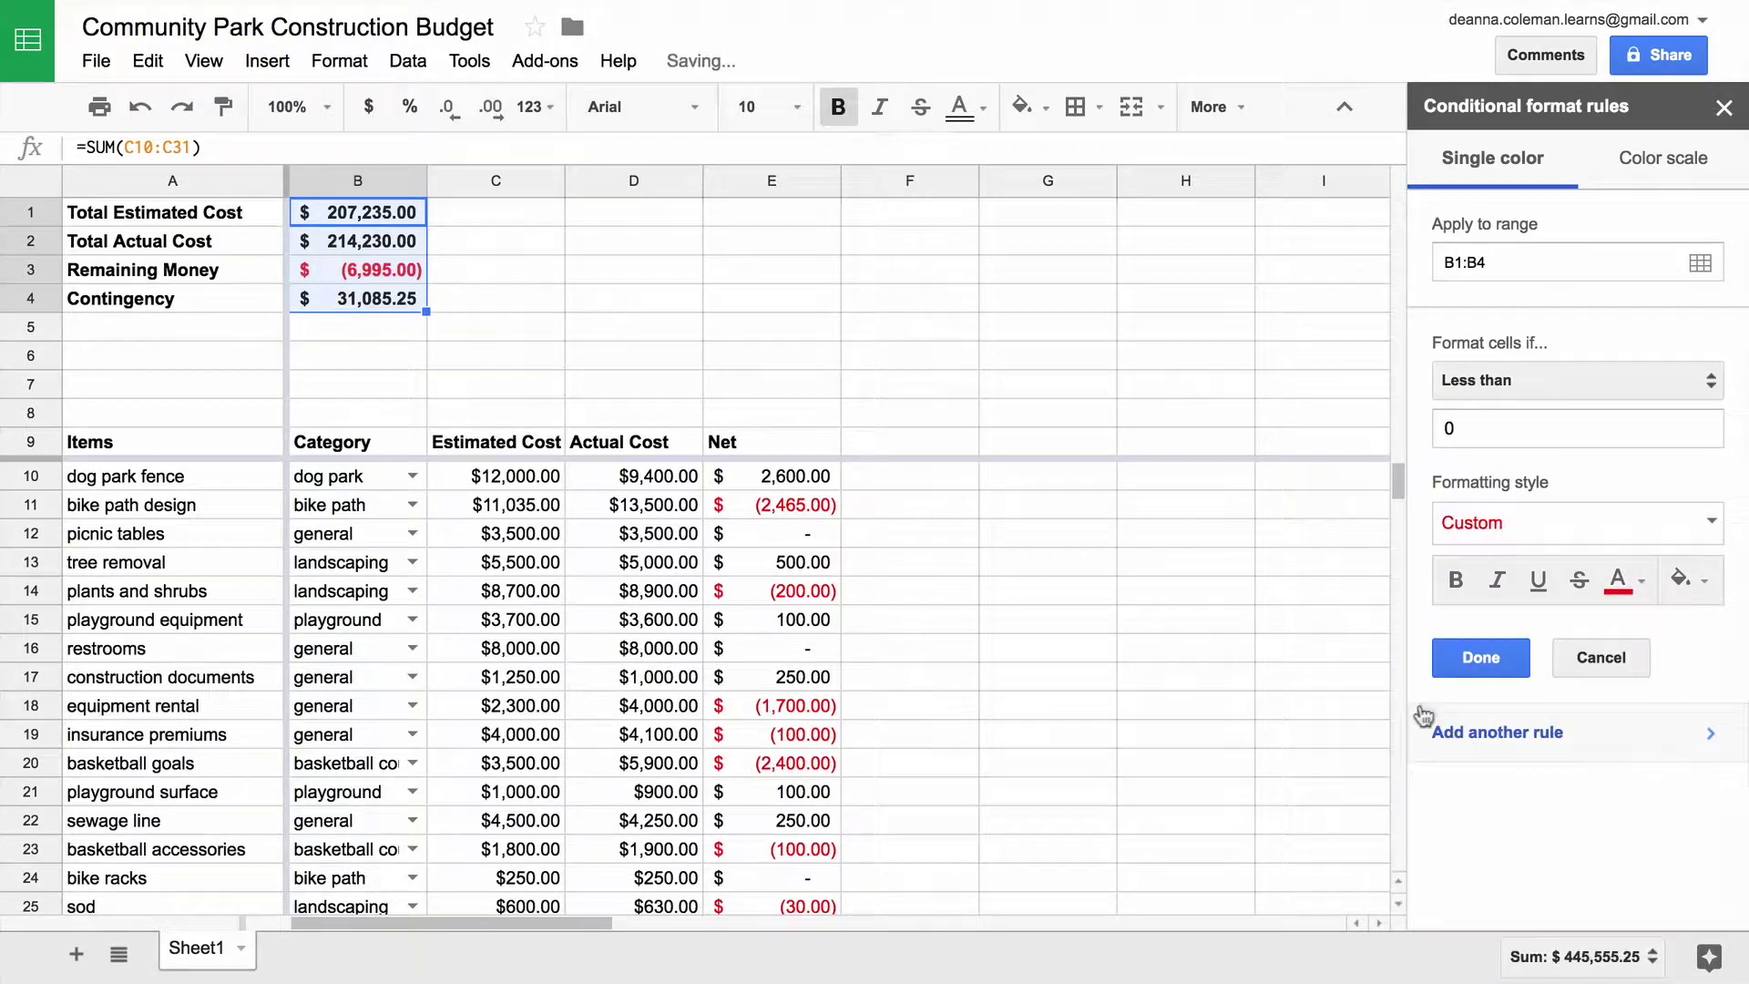
left_click(1466, 654)
Check the red Remaining Money total and close the conditional formatting panel.
left_click(540, 213)
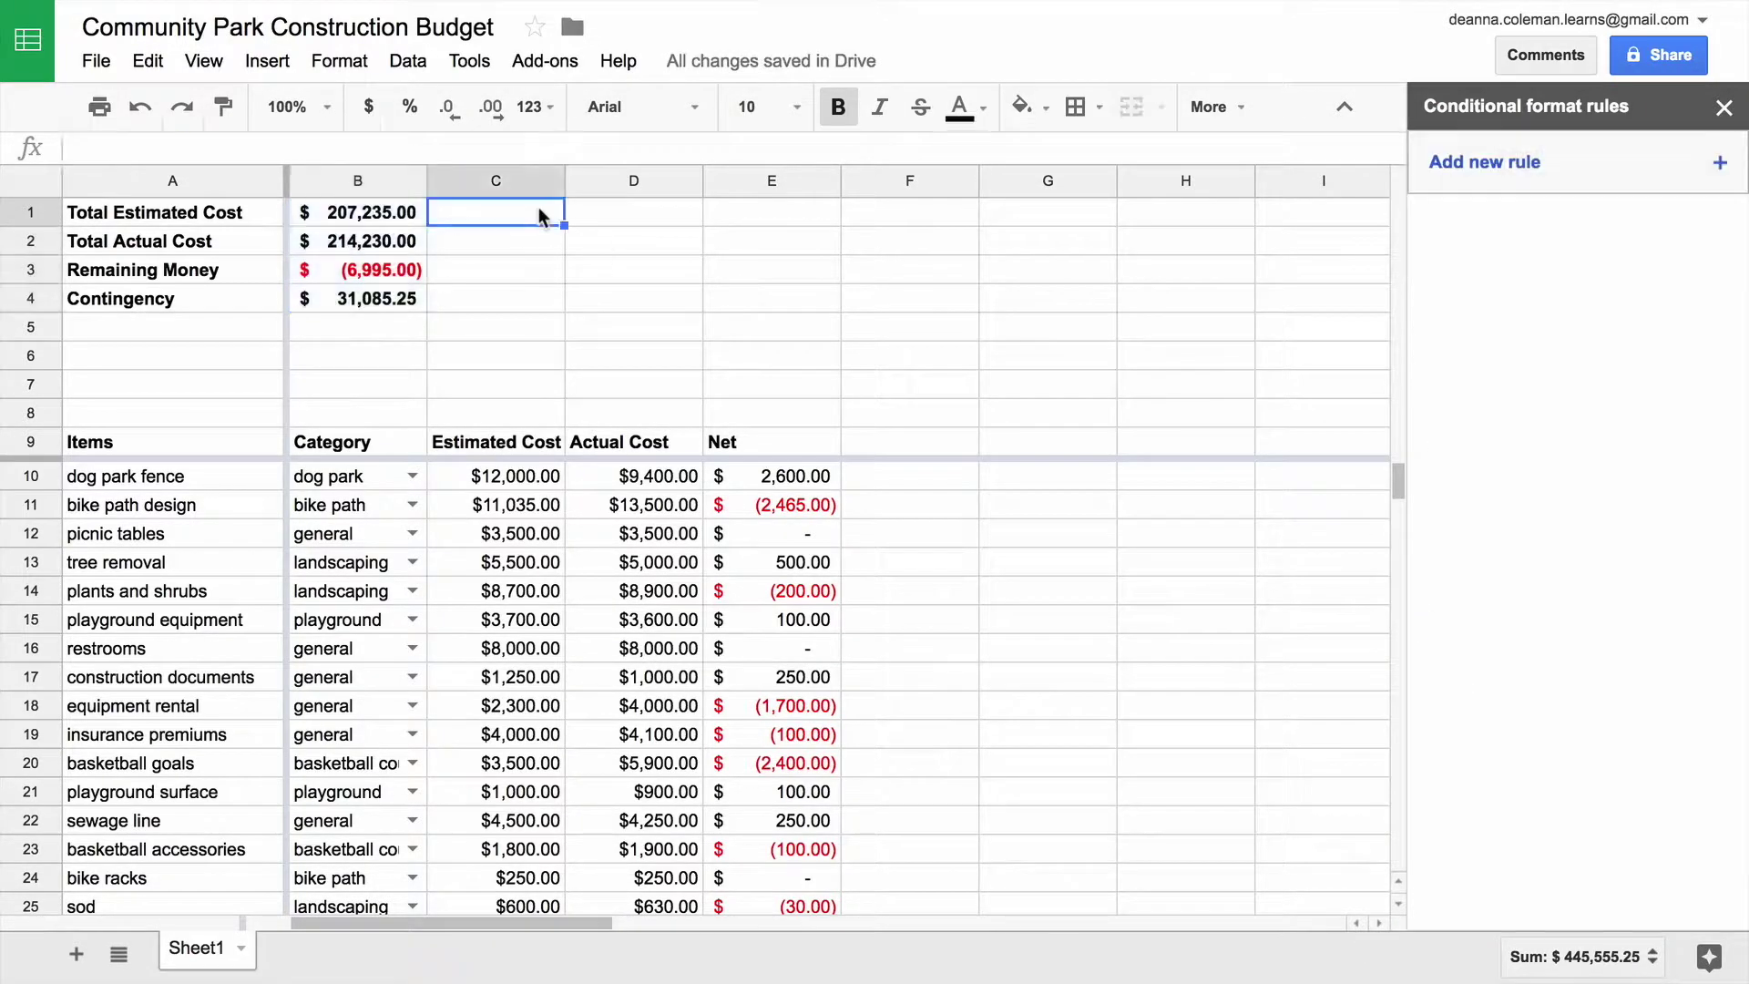
left_click(1725, 107)
left_click(382, 222)
Unbold the four total values in B1:B4.
left_click_drag(382, 251, 382, 301)
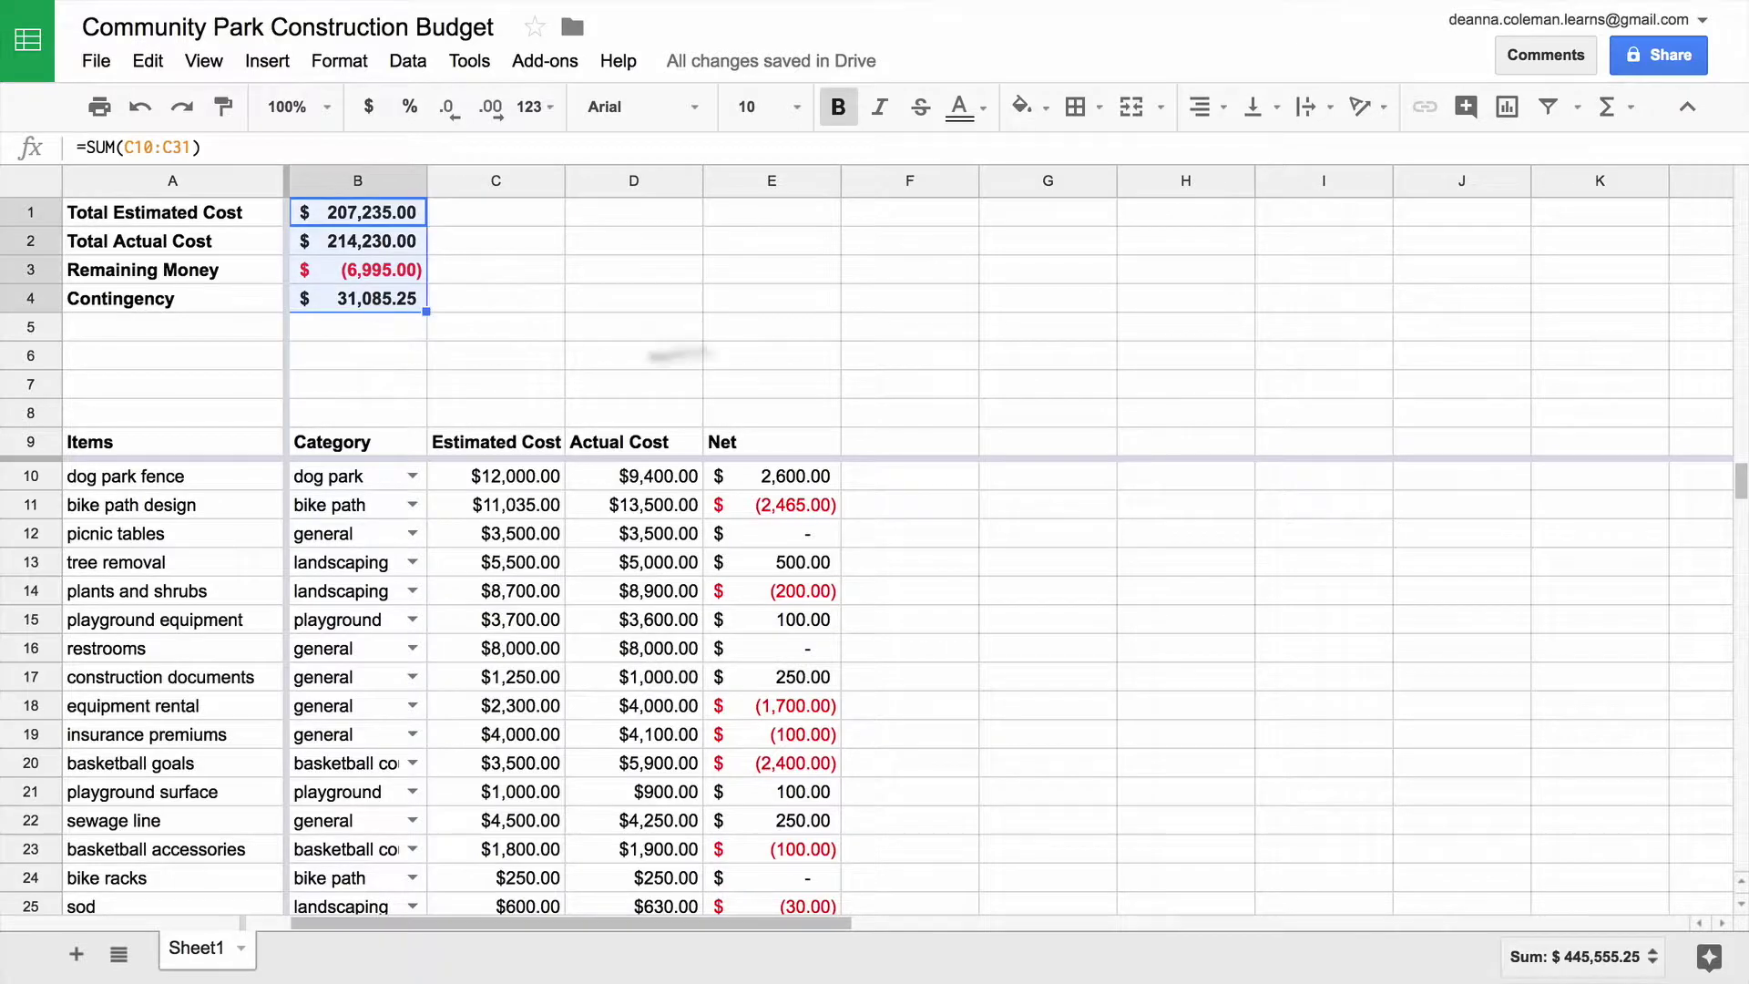
left_click(838, 107)
left_click(517, 226)
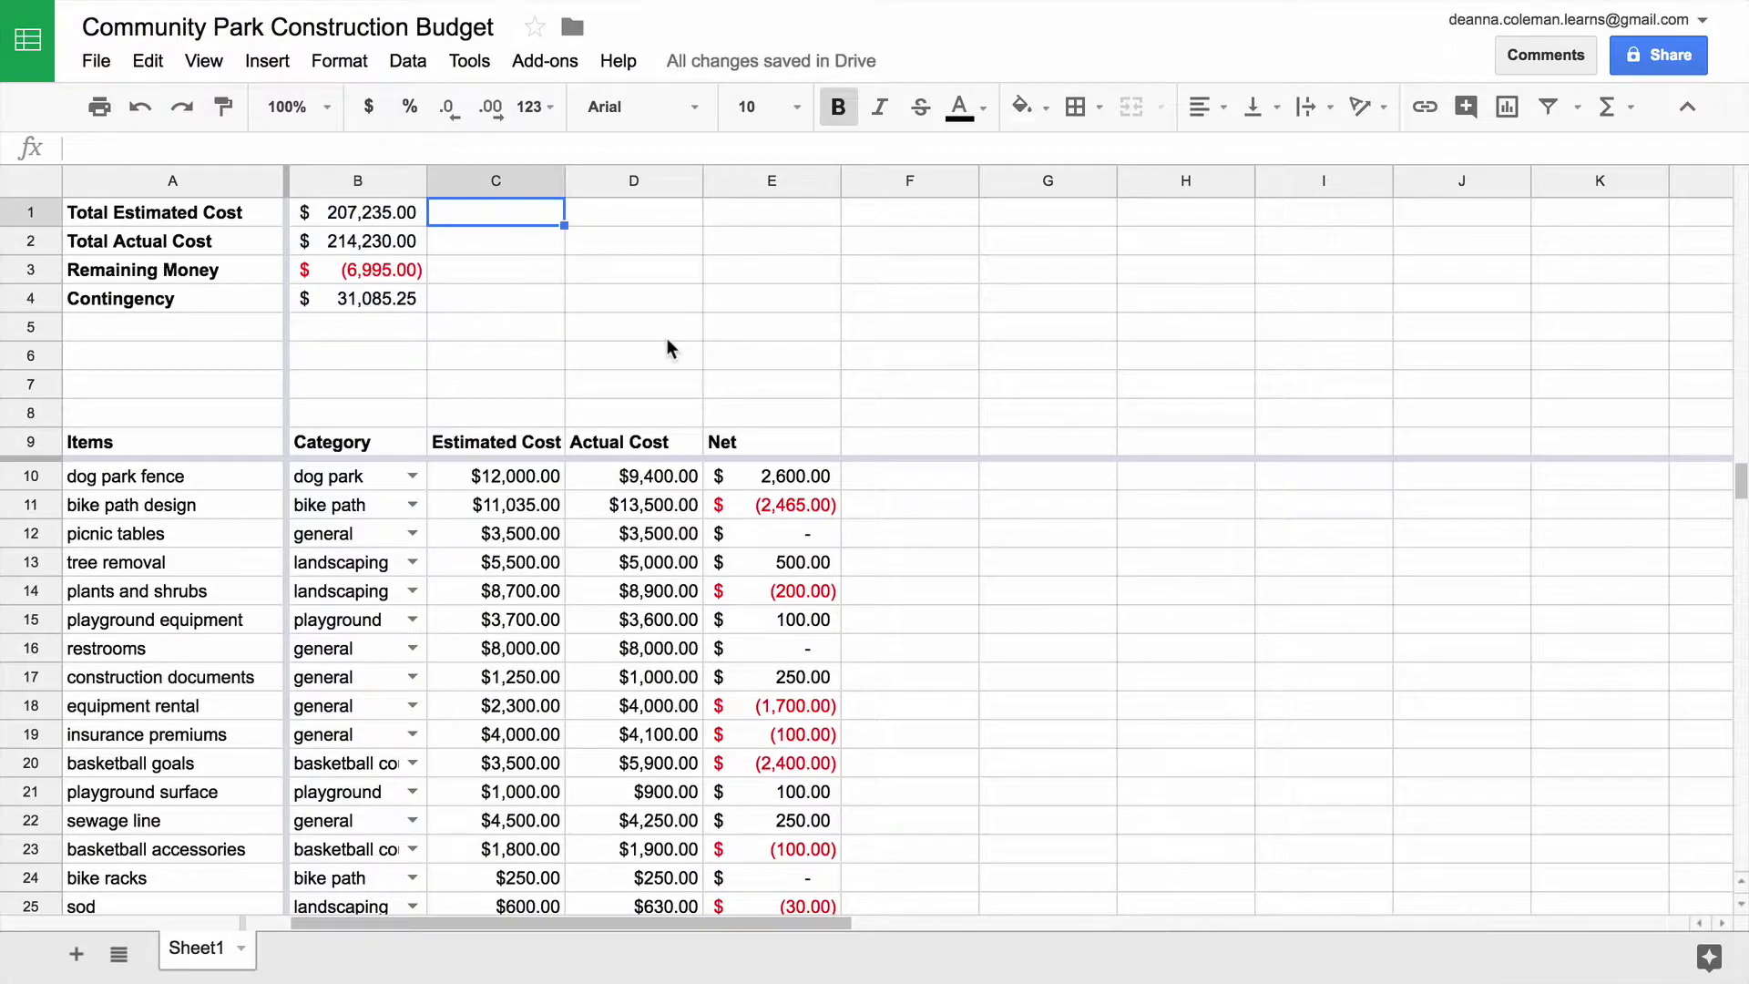